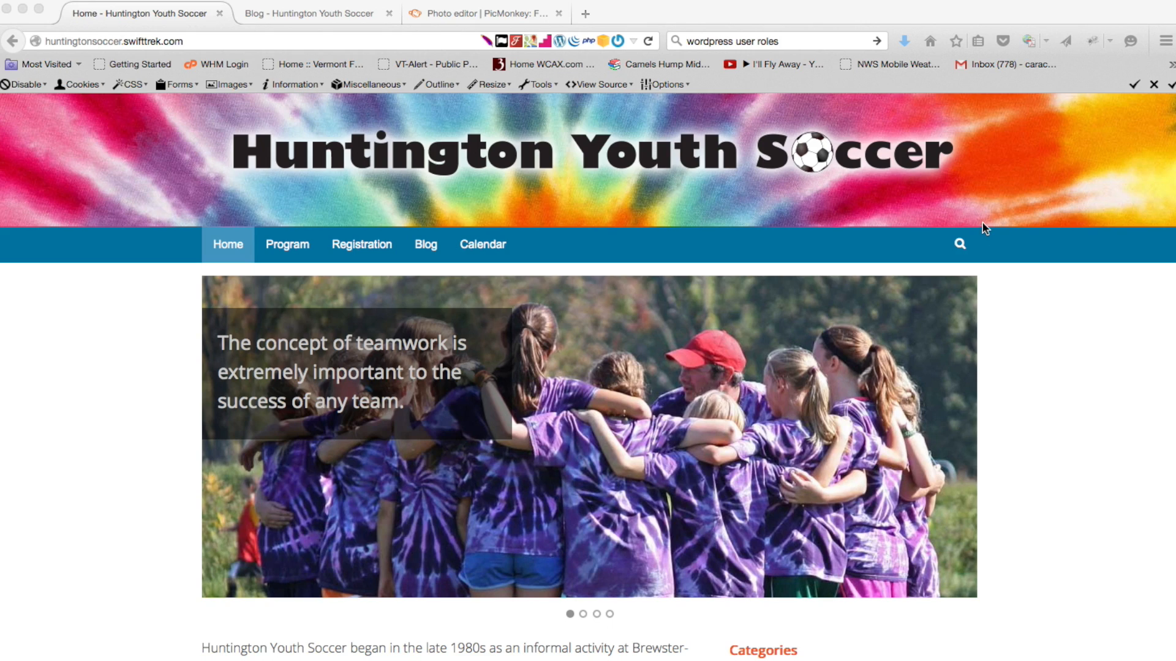
Scroll through the home page, then open the Blog page listing the 'New Practice Days' post
scroll(982, 225, down, 5)
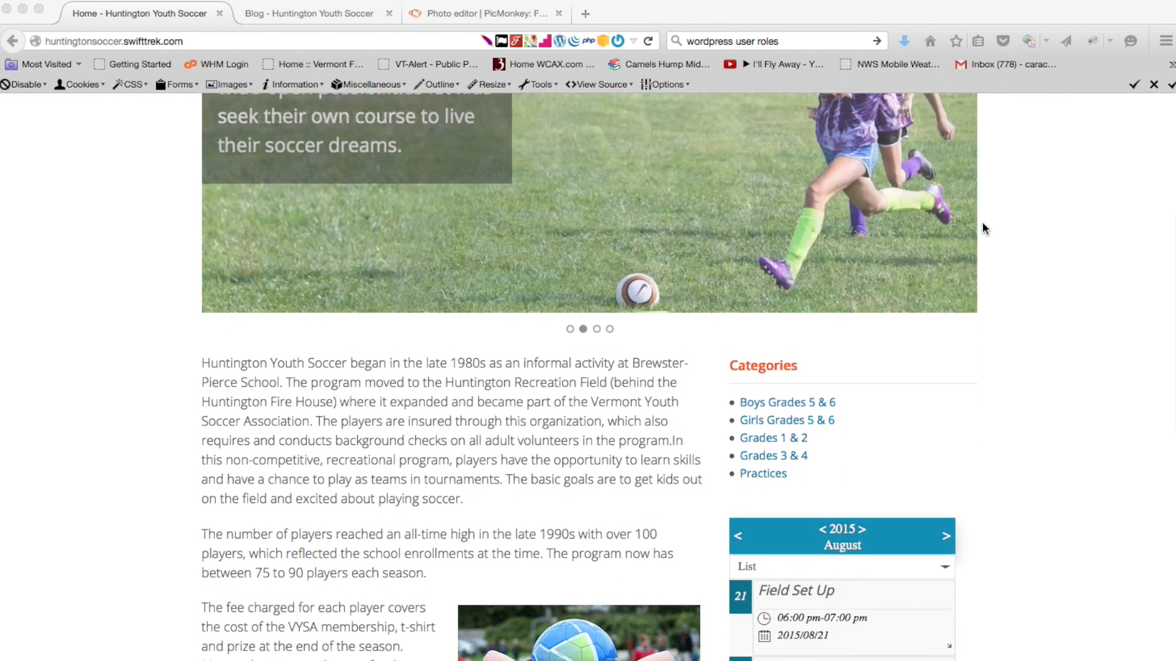
scroll(982, 228, up, 5)
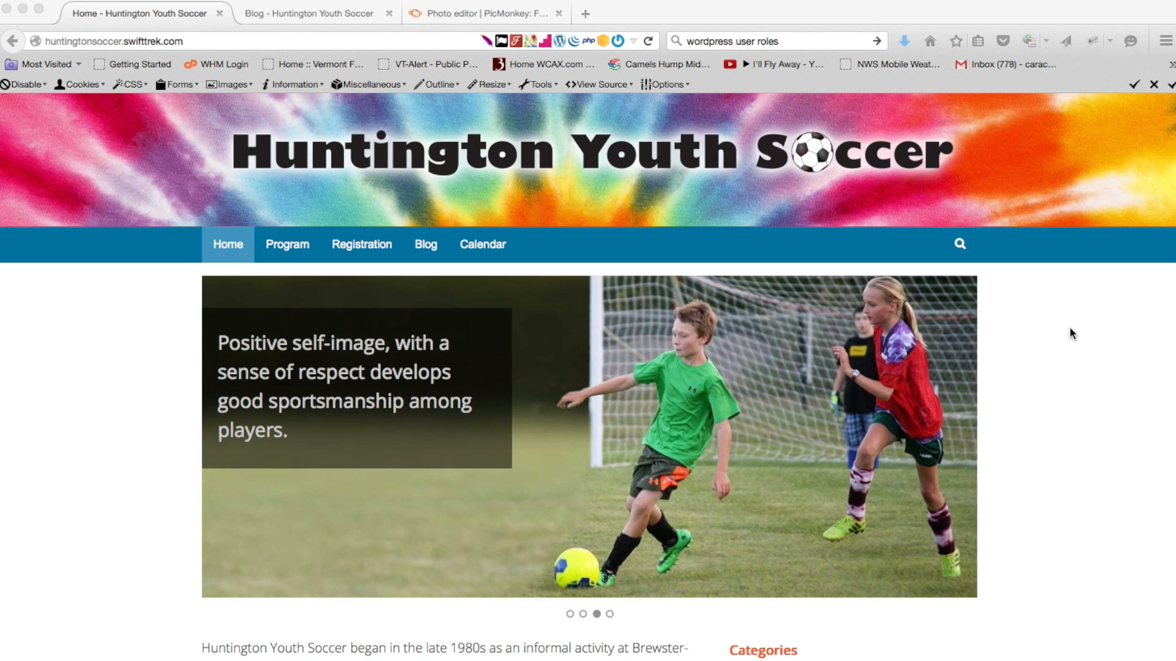
click(1069, 326)
scroll(1069, 326, down, 3)
scroll(1069, 328, down, 5)
scroll(1069, 328, up, 7)
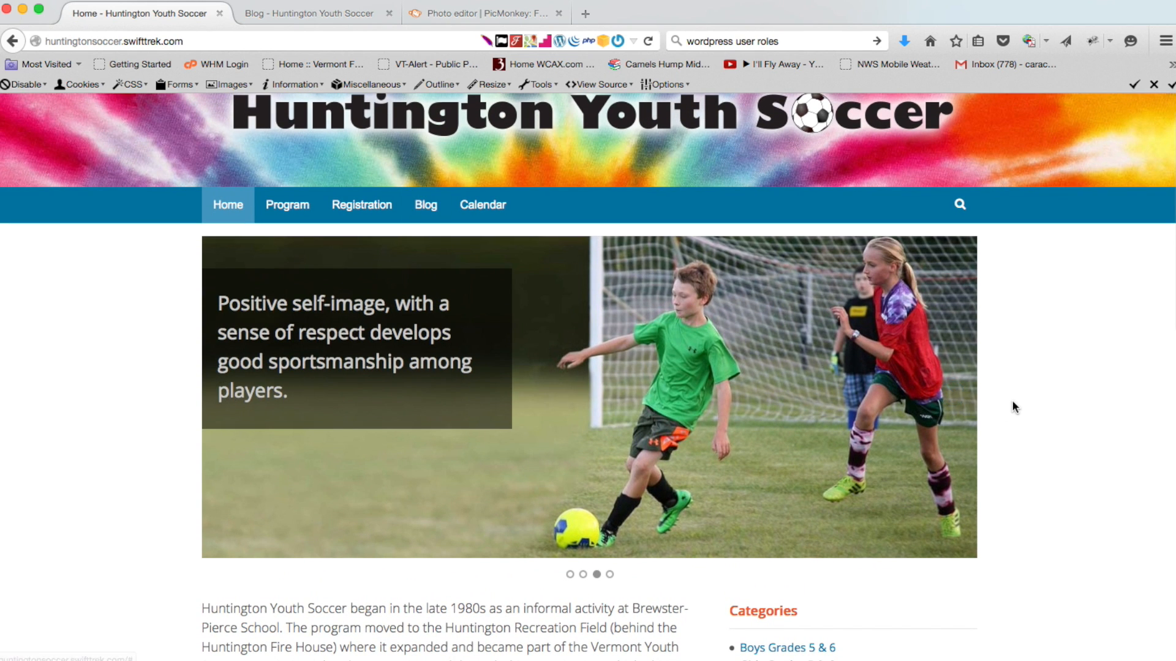
scroll(1012, 400, down, 3)
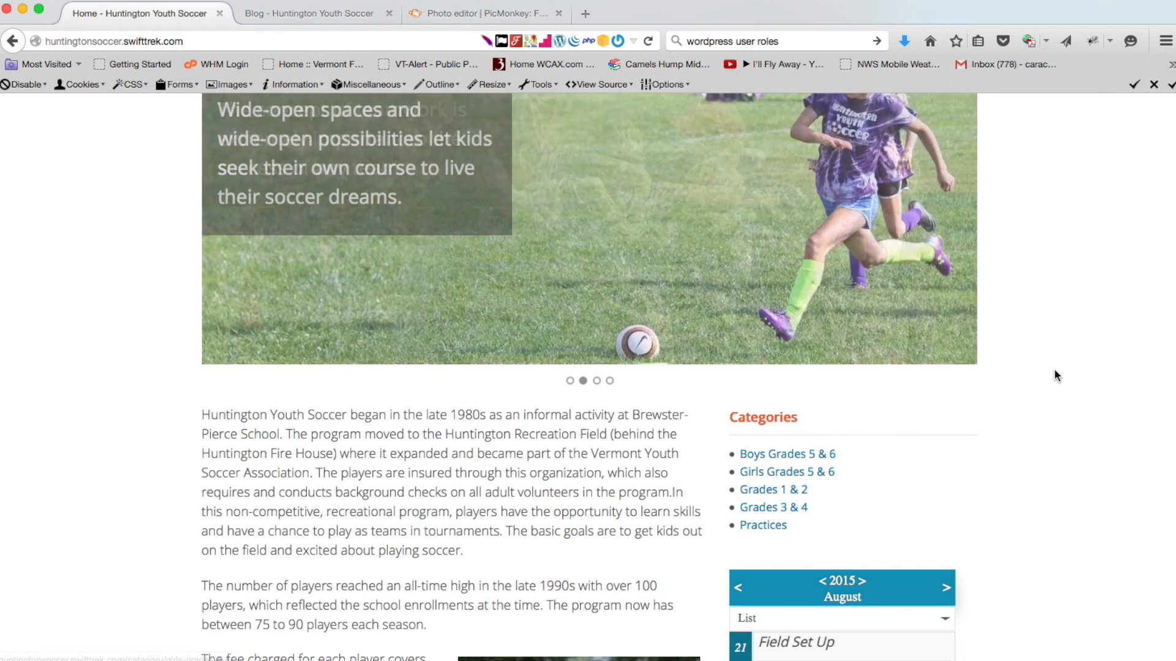
scroll(1054, 371, up, 4)
click(427, 246)
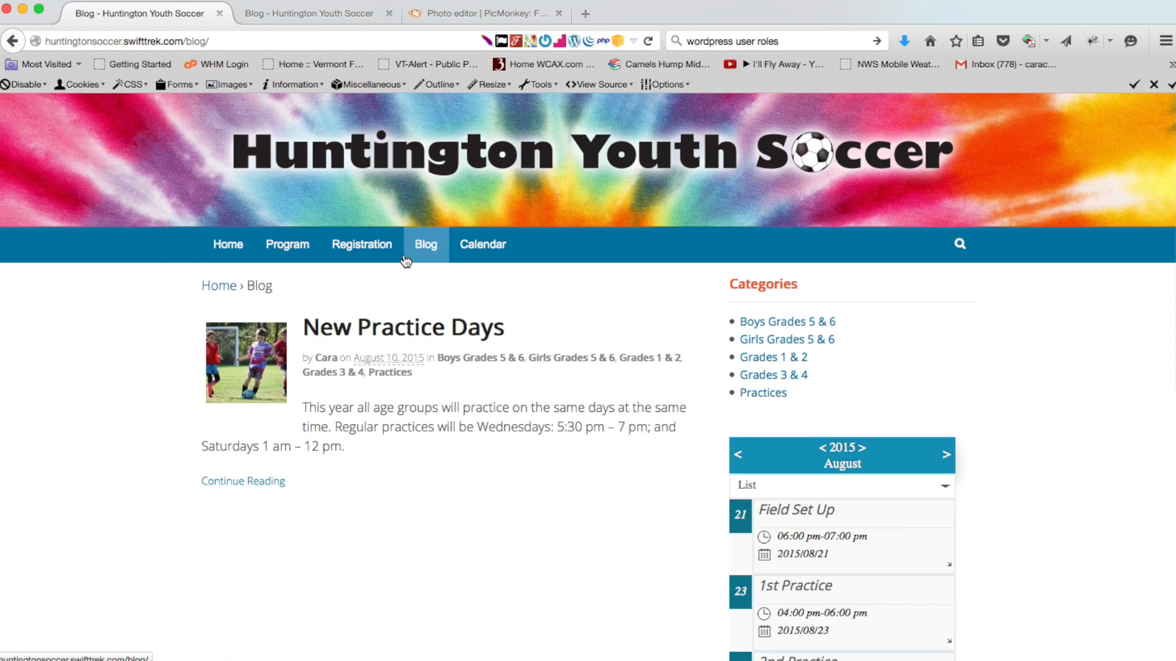
scroll(139, 354, down, 5)
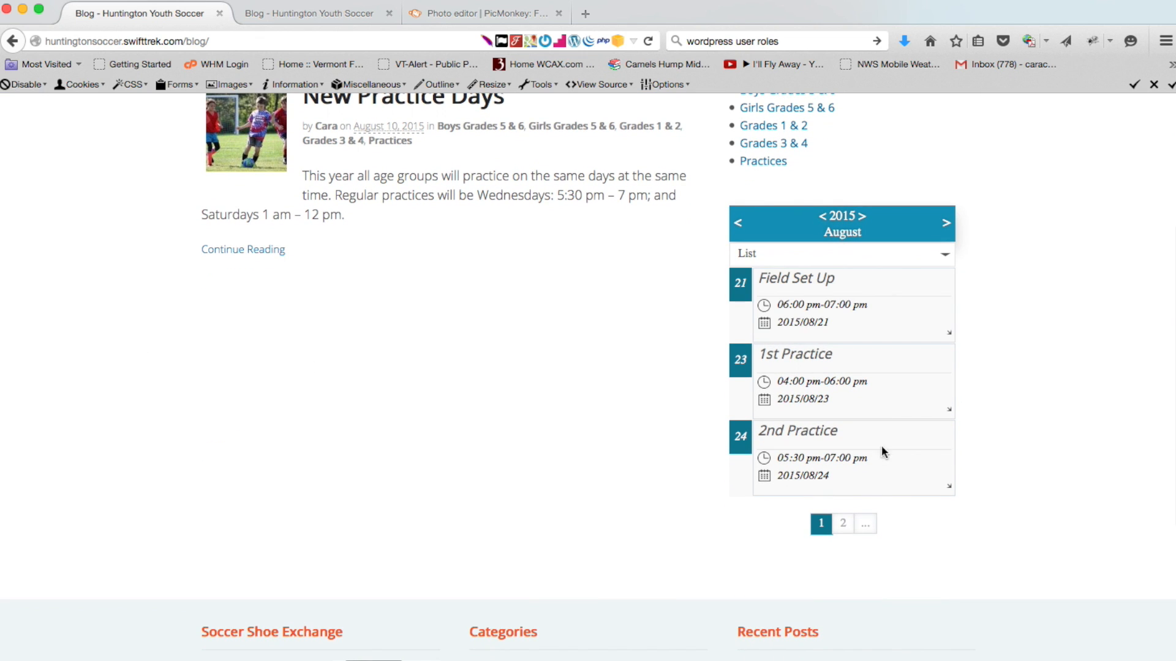
scroll(1014, 297, up, 3)
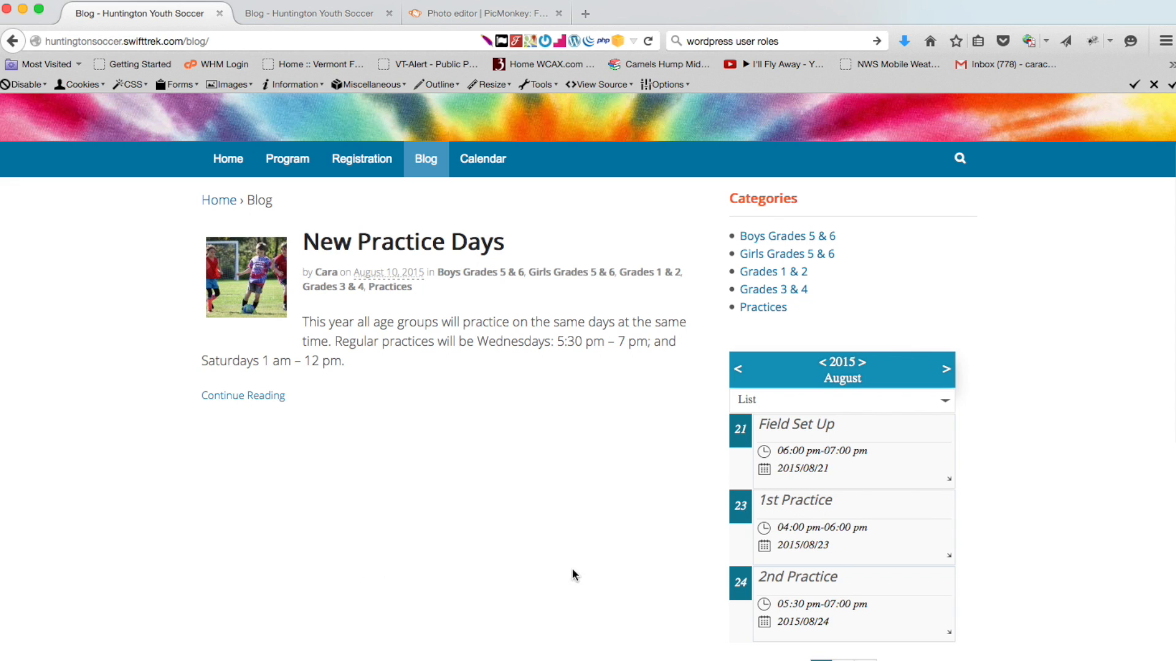
scroll(48, 373, up, 3)
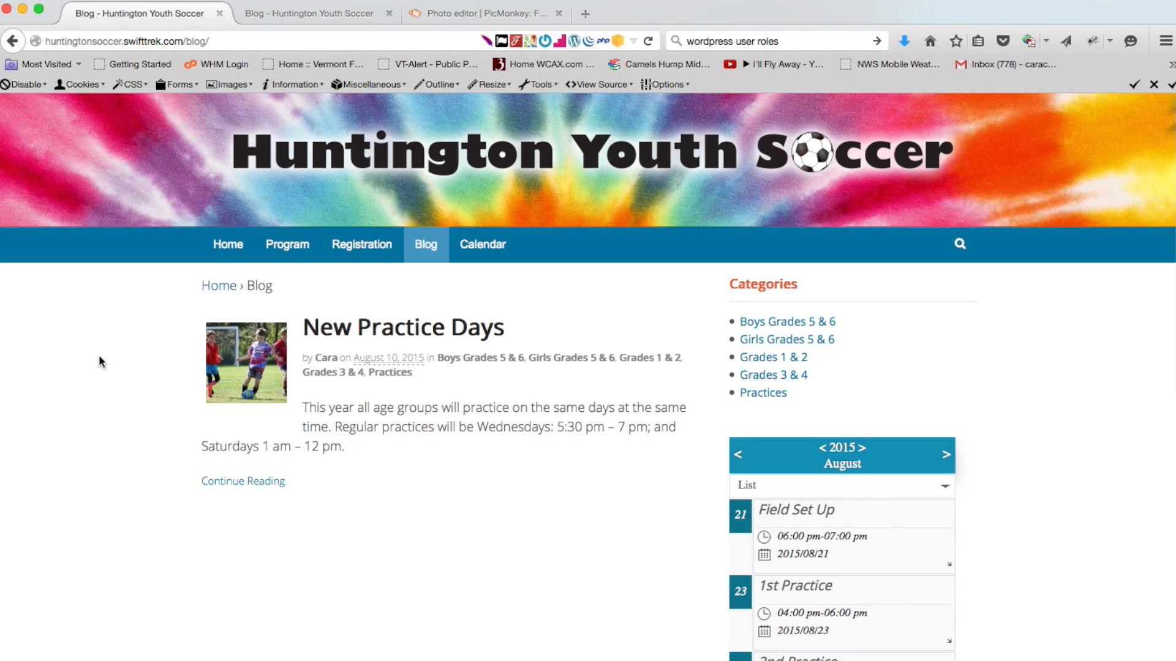
click(225, 38)
click(224, 37)
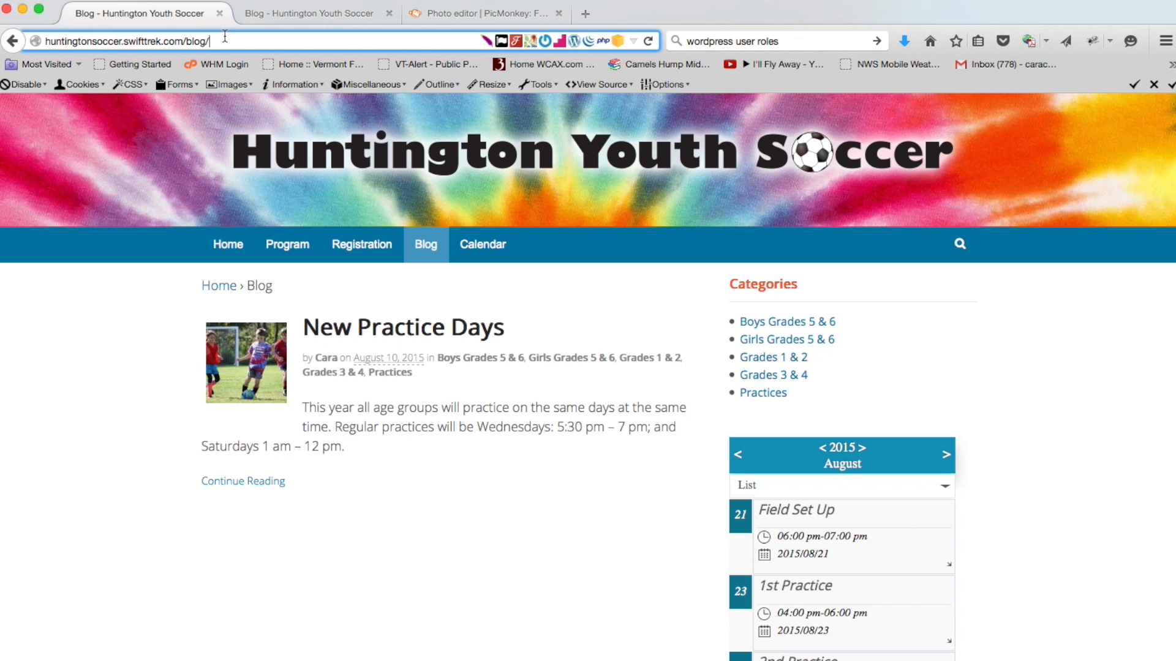
Change the address to huntingtonsoccer.swifttrek.com/wp-admin and load it
key(BackSpace)
key(BackSpace)
key(BackSpace)
key(BackSpace)
key(BackSpace)
key(BackSpace)
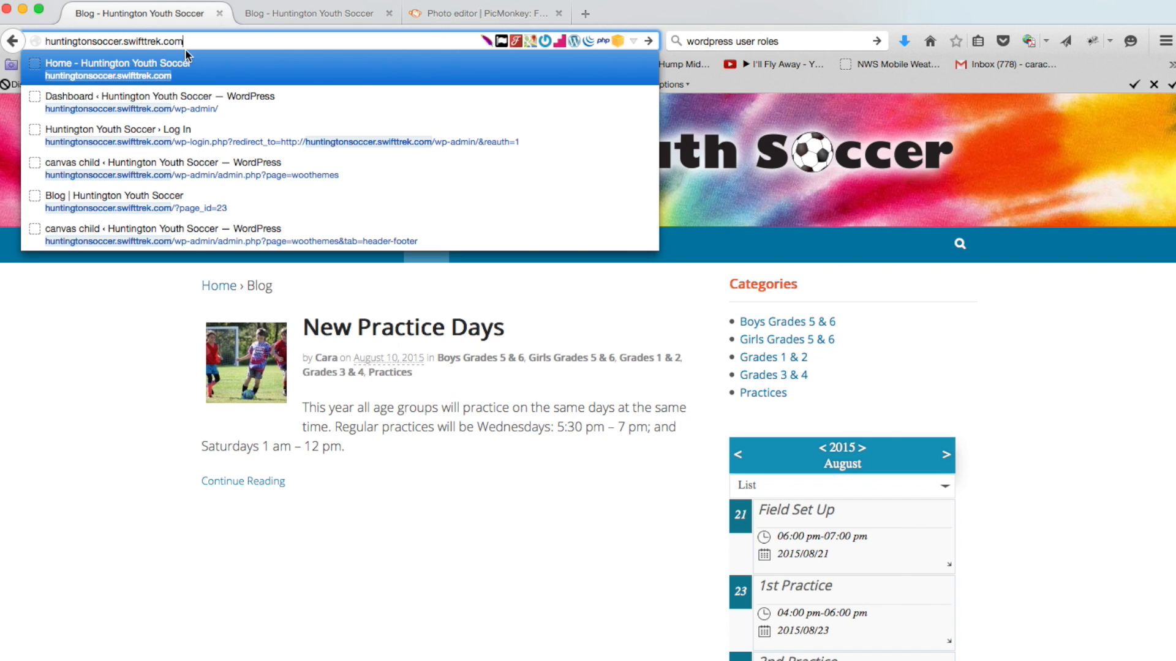
text(/)
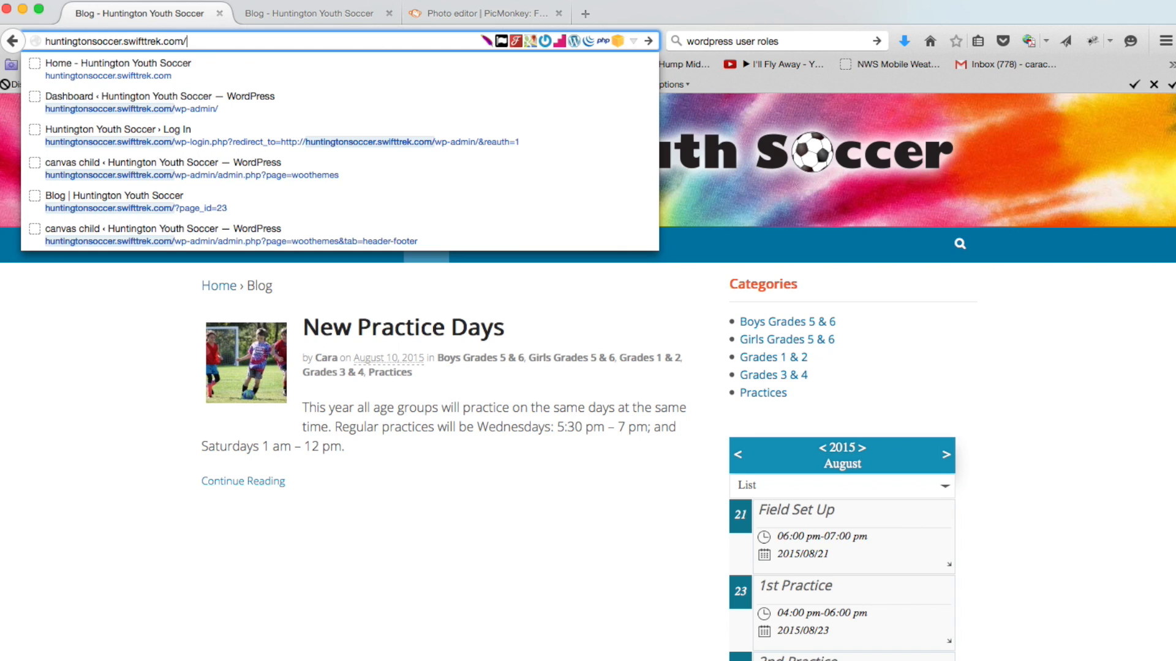
text(wp-)
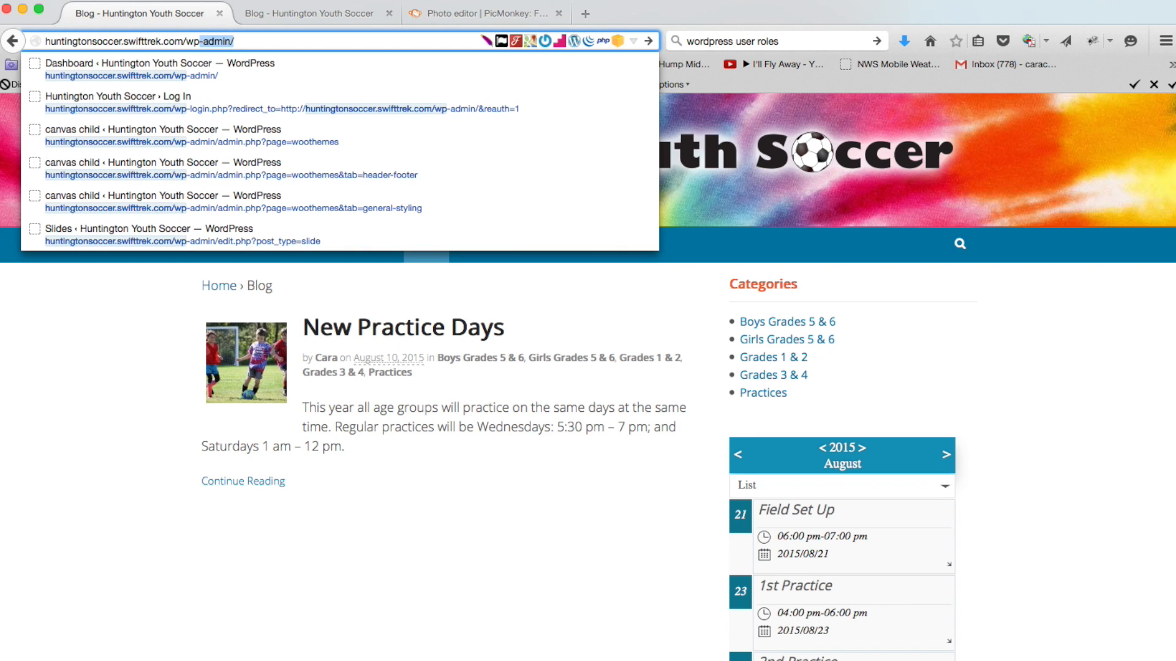
text(admin)
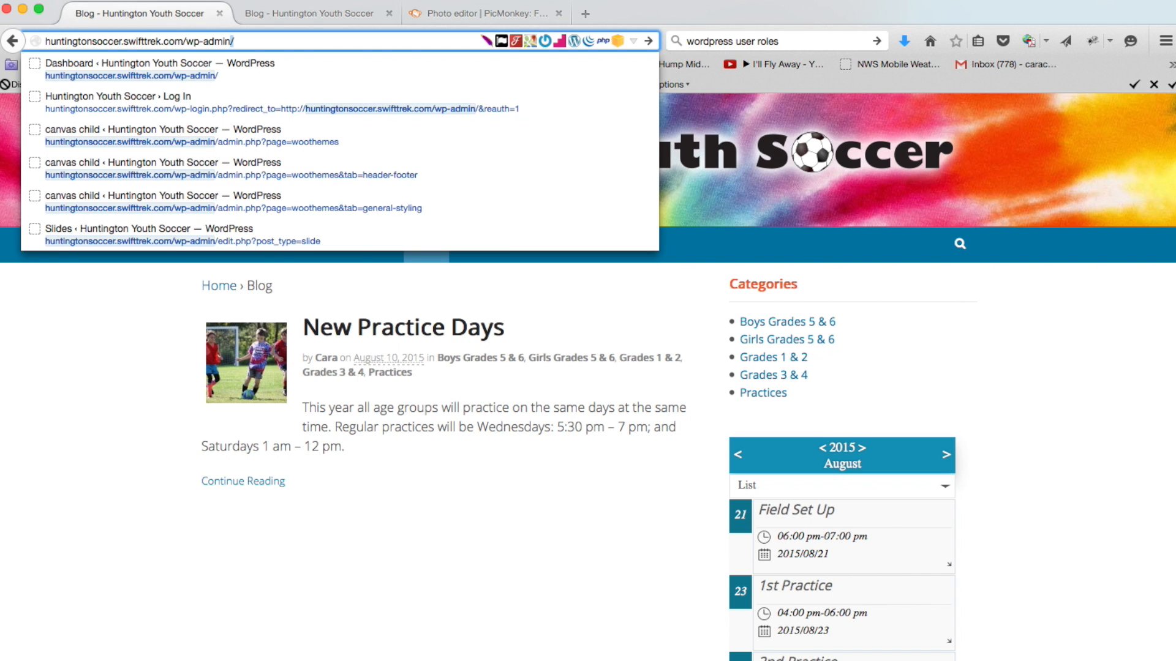
key(Return)
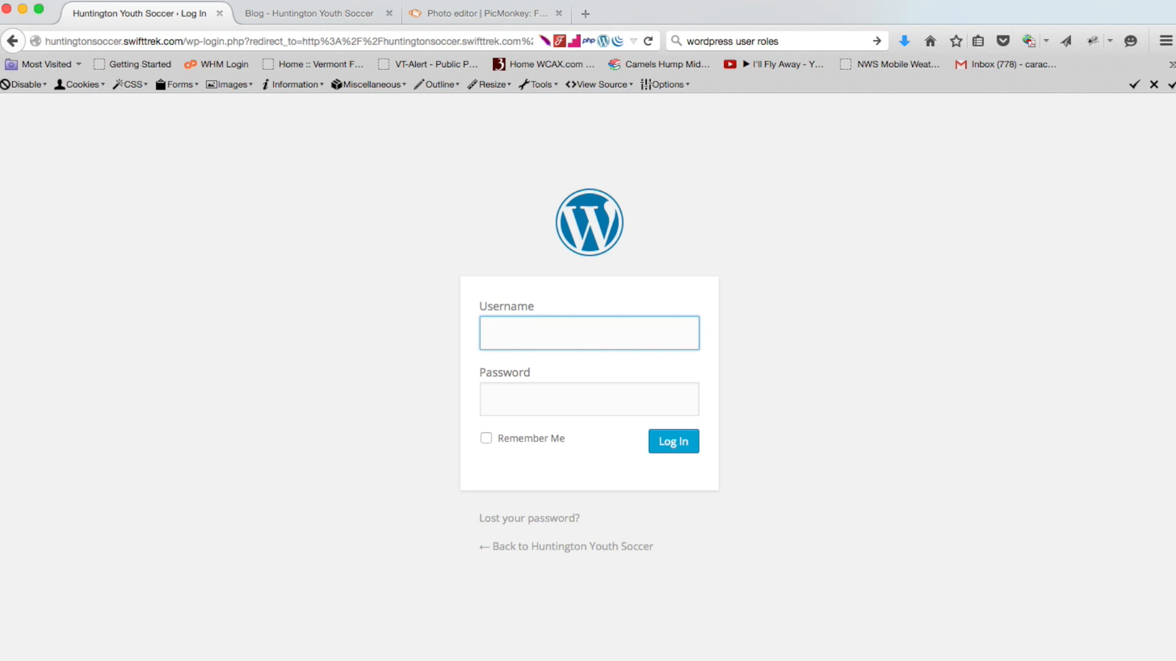
Log in to the admin using the saved account's autofilled username and password
text(car)
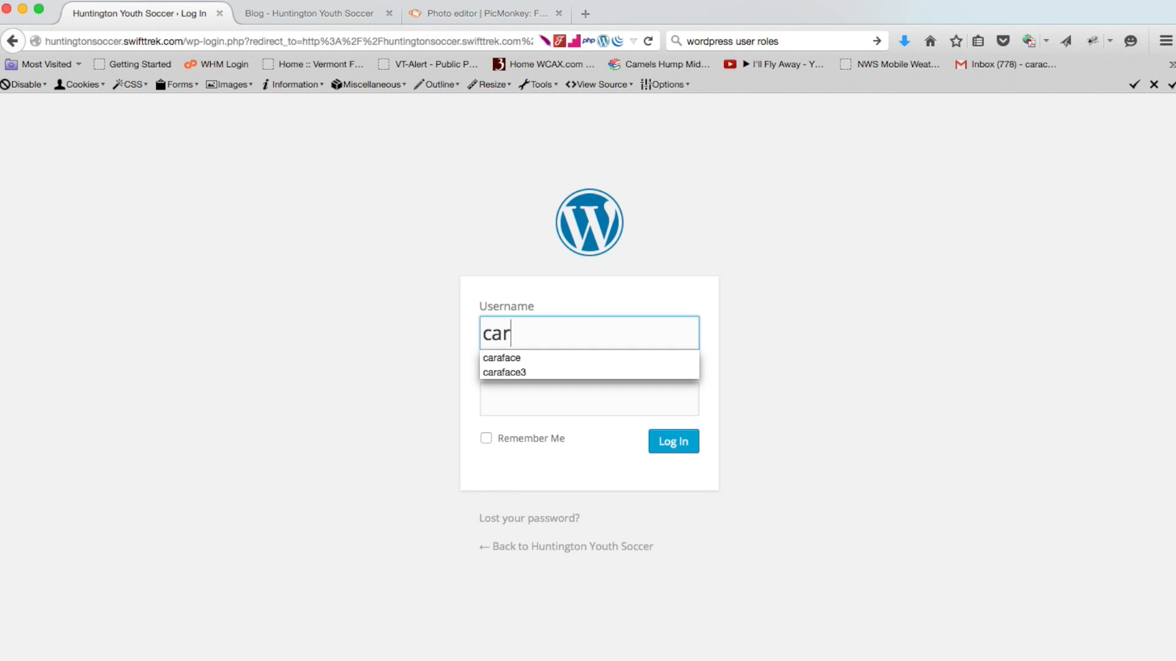
click(534, 373)
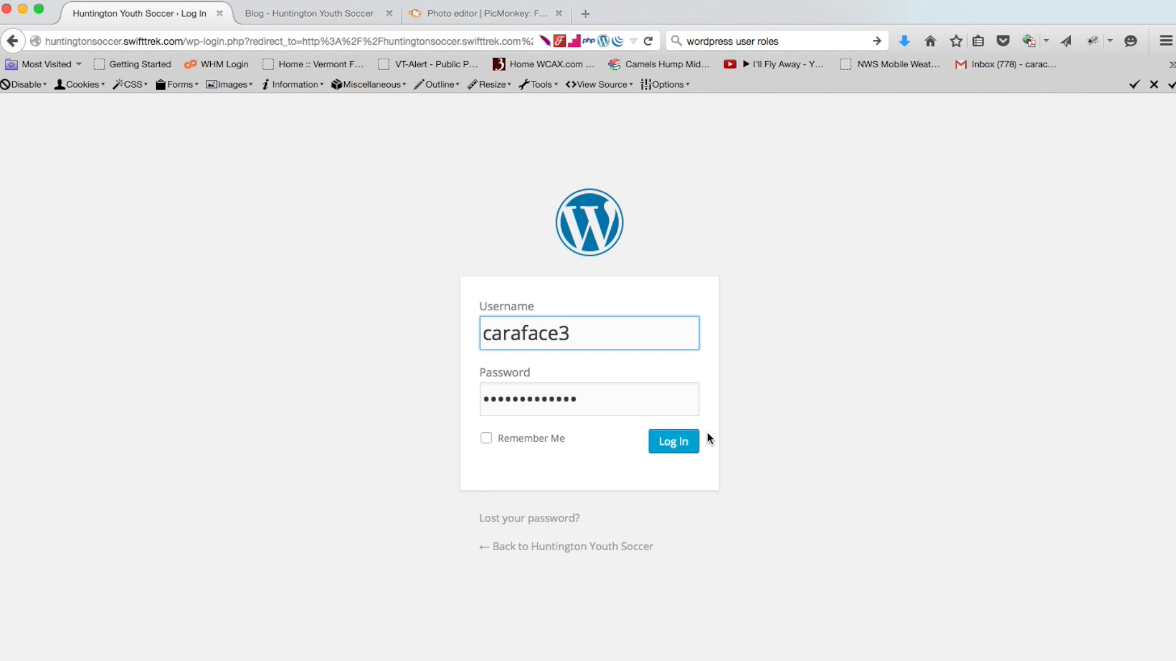
click(669, 449)
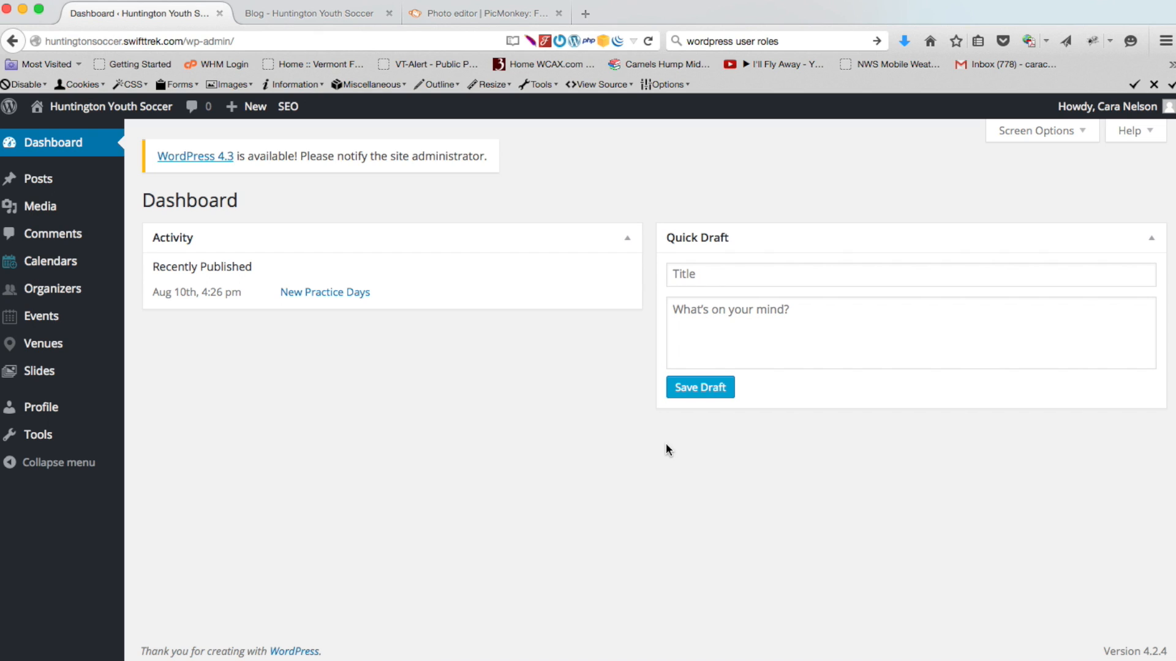
Open All Posts from the Posts menu, showing the single 'New Practice Days' post
mouse_move(1075, 118)
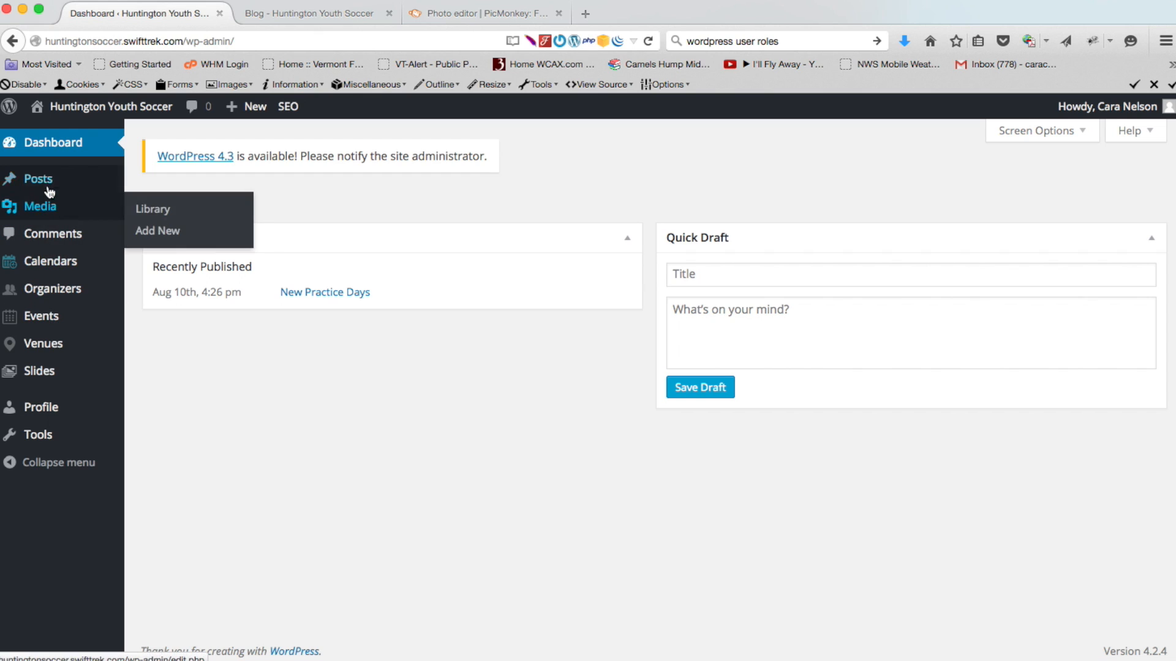
mouse_move(48, 181)
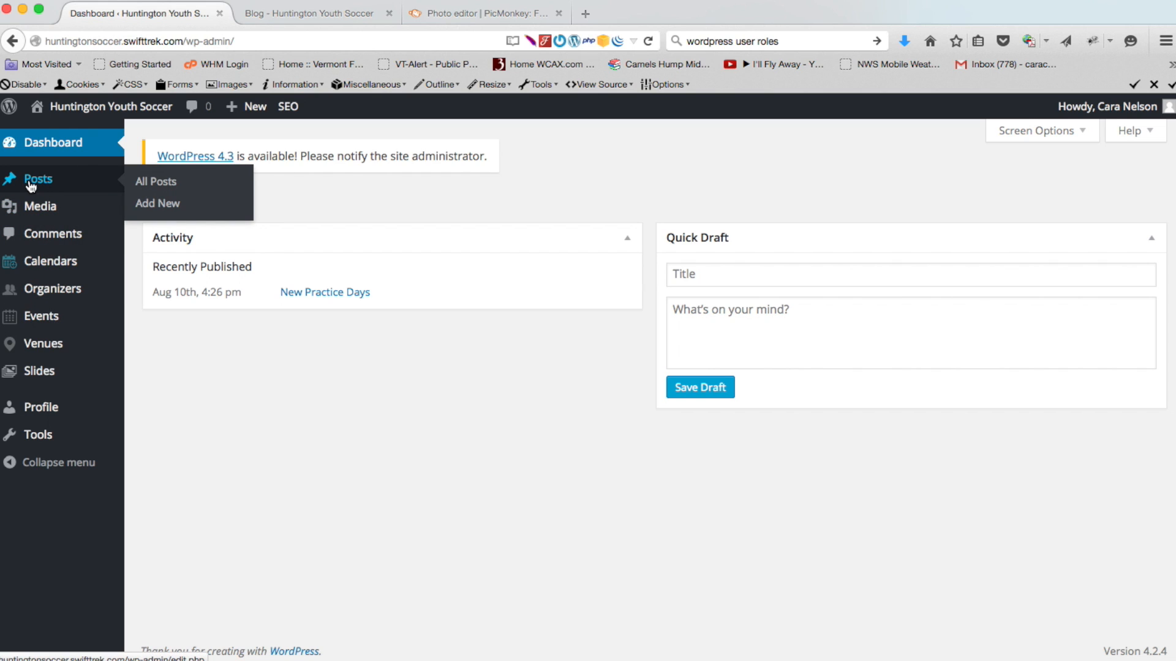
click(35, 183)
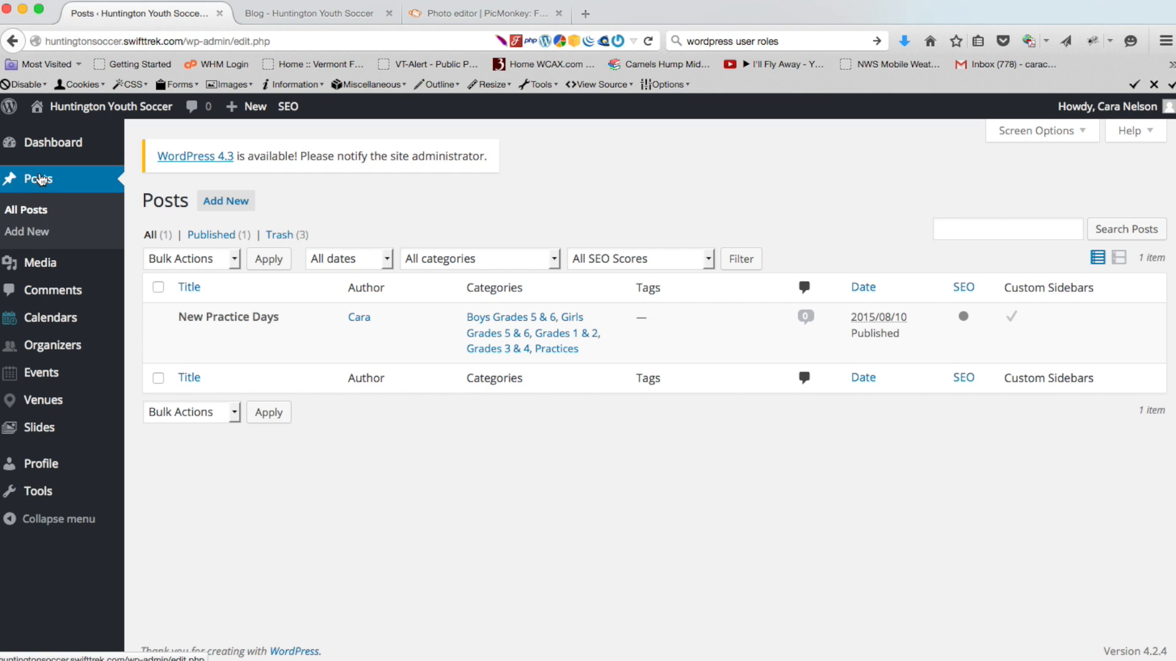
mouse_move(249, 341)
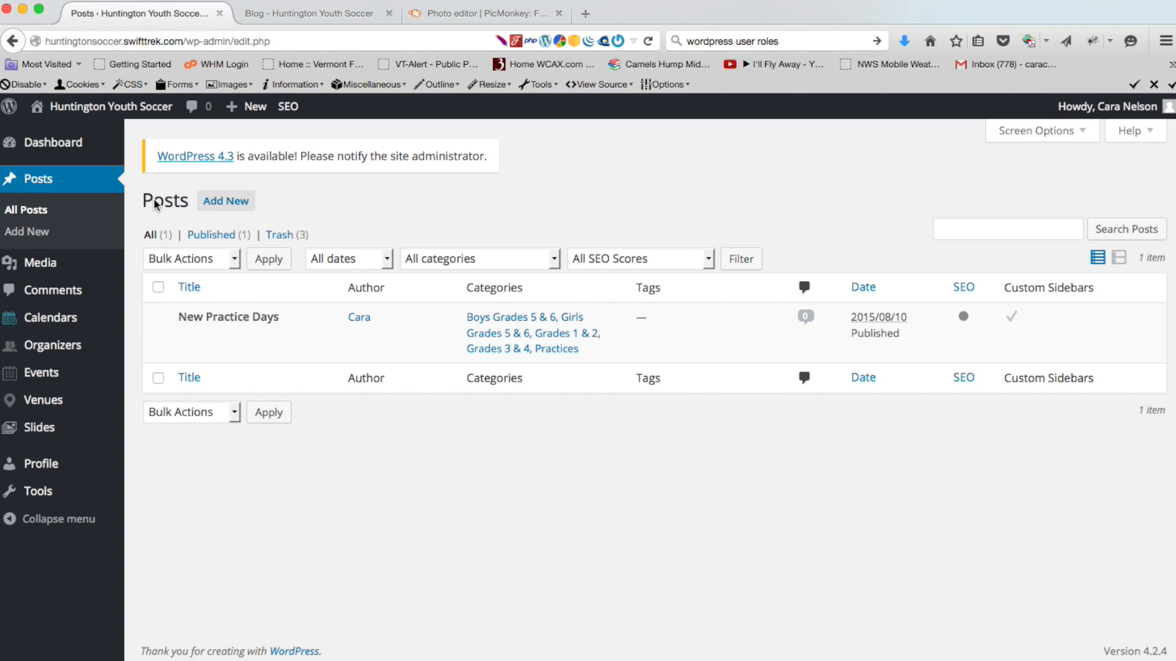
Start a new post, toggle distraction-free writing on and off, and restore the second toolbar row
click(241, 205)
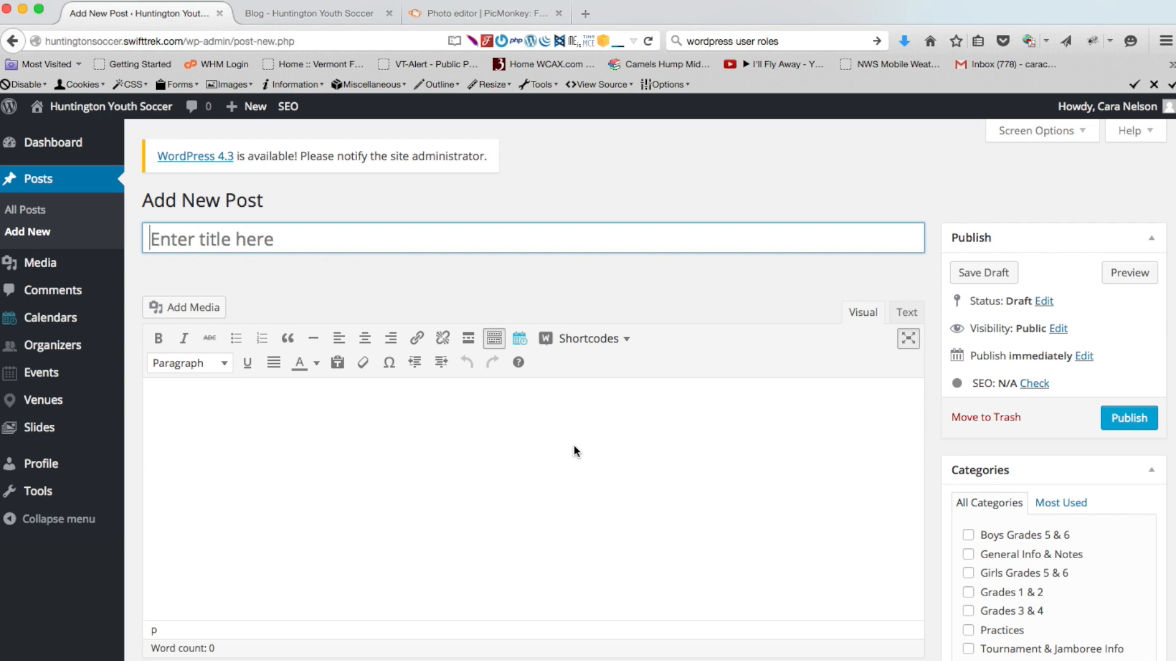
click(493, 340)
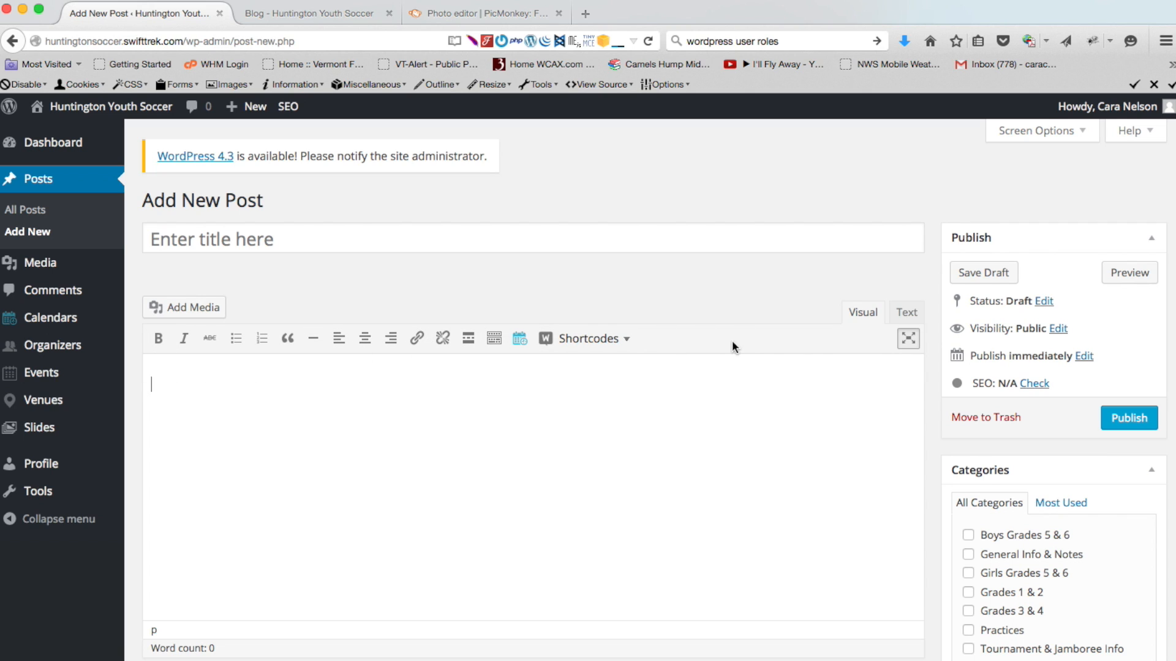
click(909, 340)
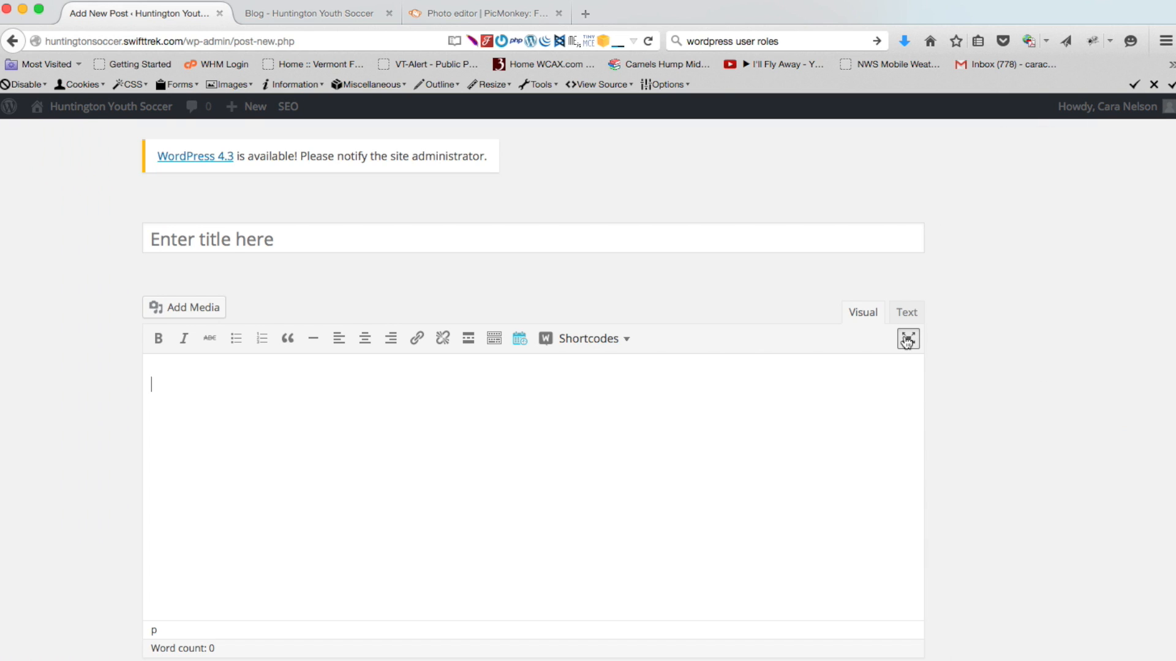
mouse_move(1009, 248)
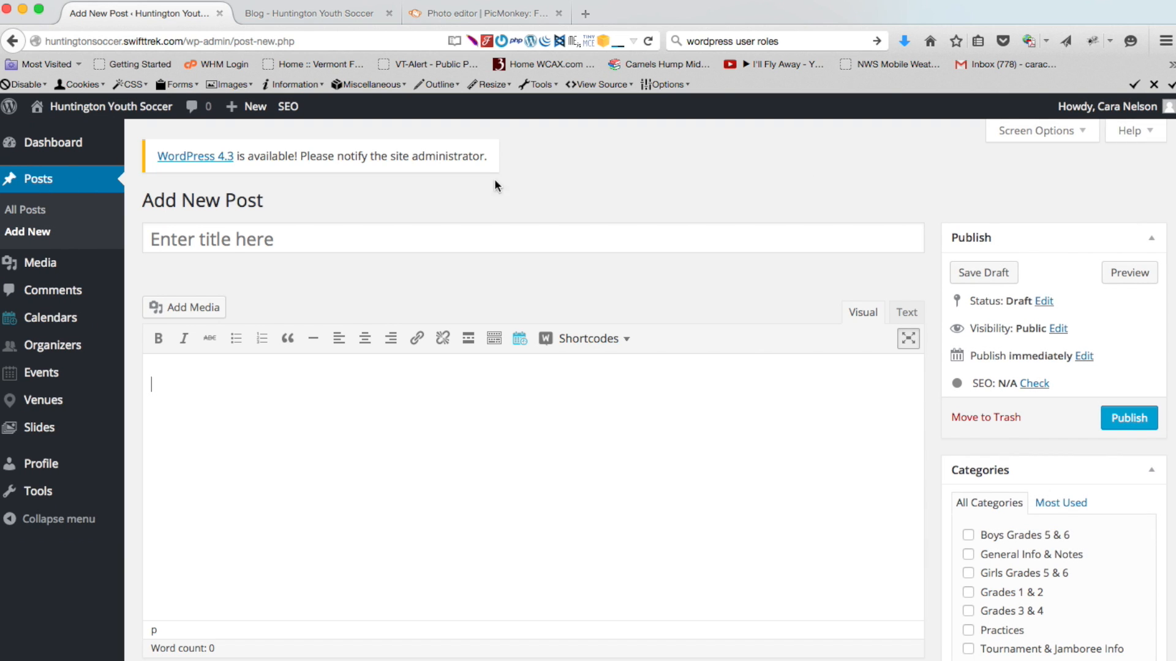
click(908, 340)
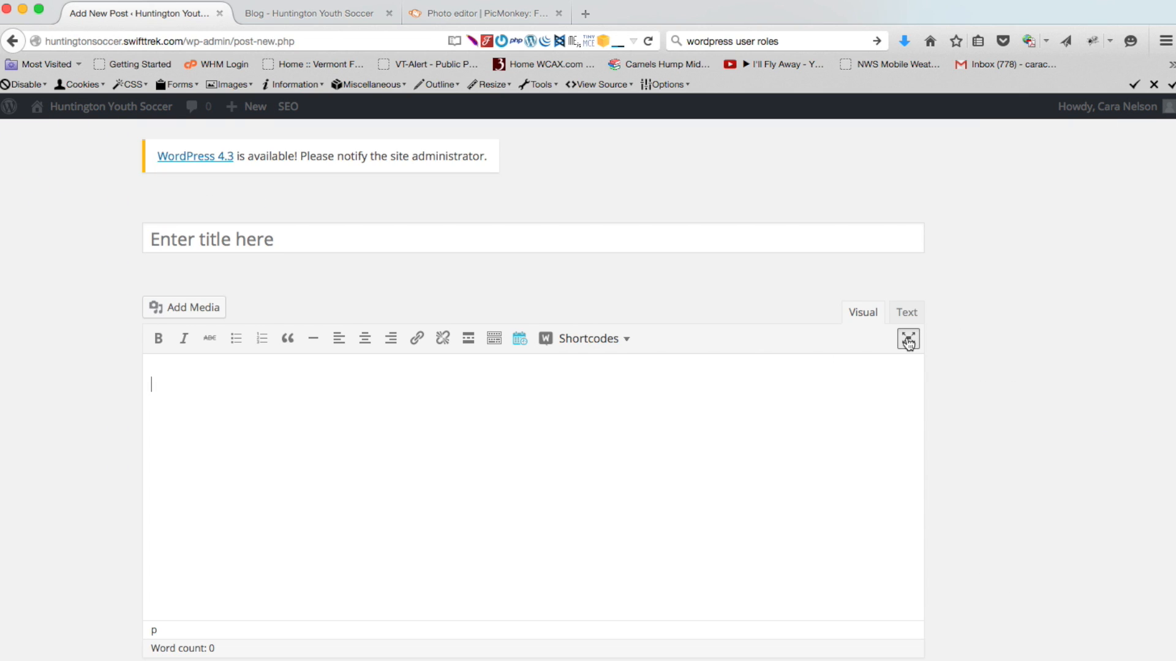
mouse_move(995, 336)
click(499, 345)
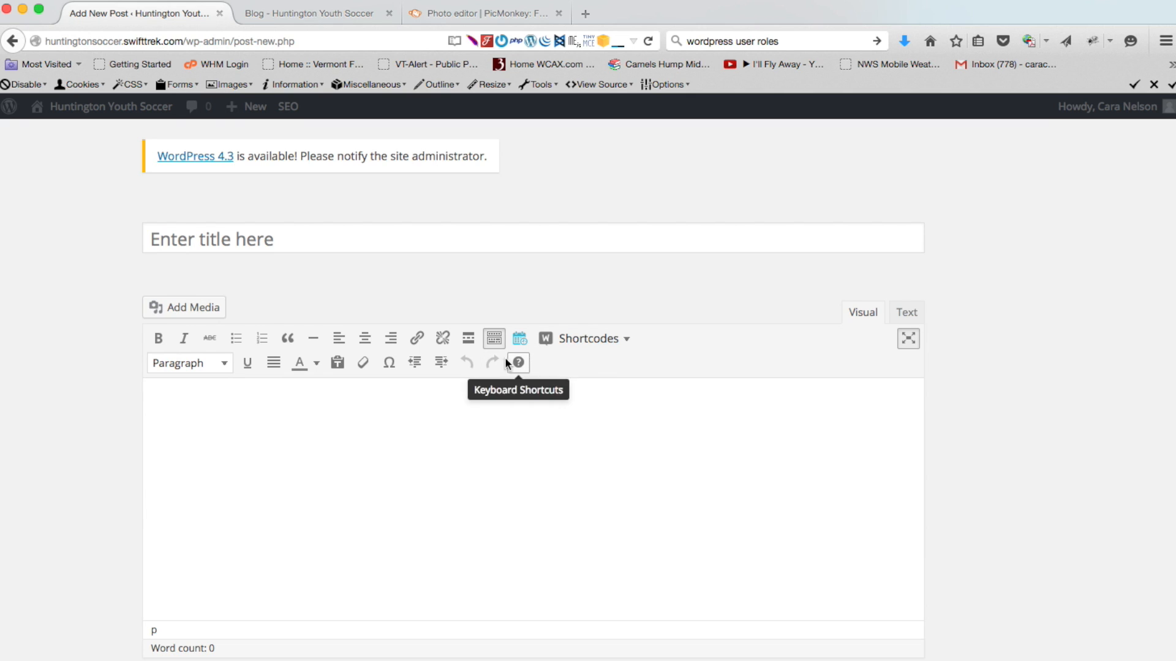
Check the format dropdown and keep the body text set to Paragraph
click(222, 364)
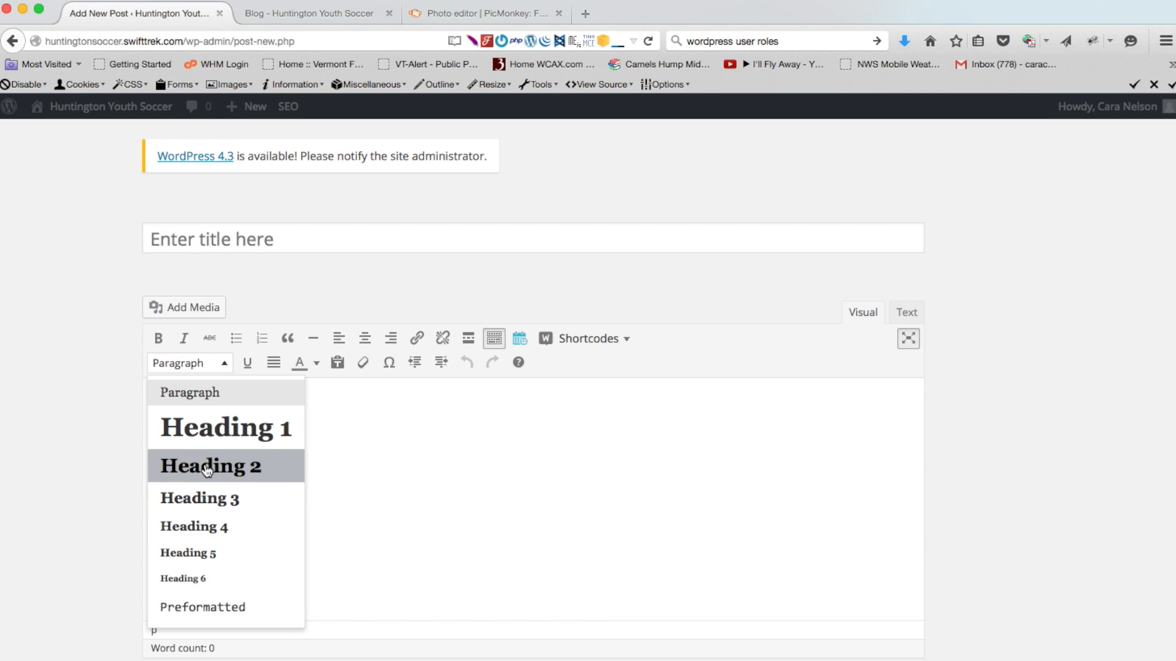
click(196, 404)
click(293, 234)
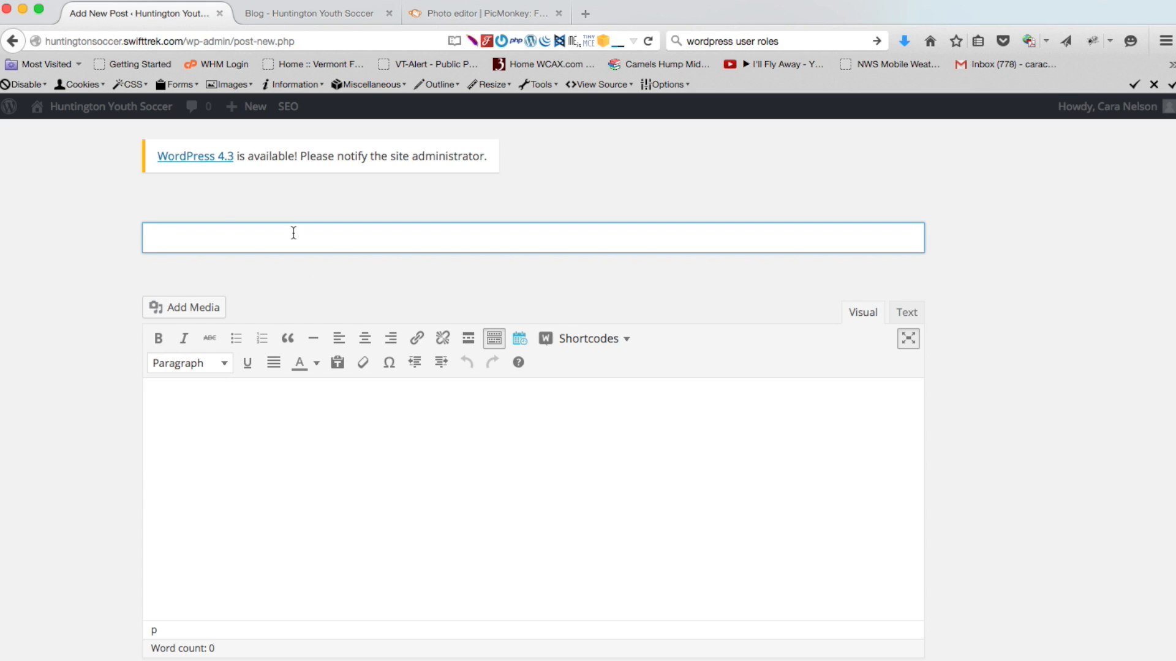
Title the post 'Soccer Update' and let the draft autosave
text(Socer Update)
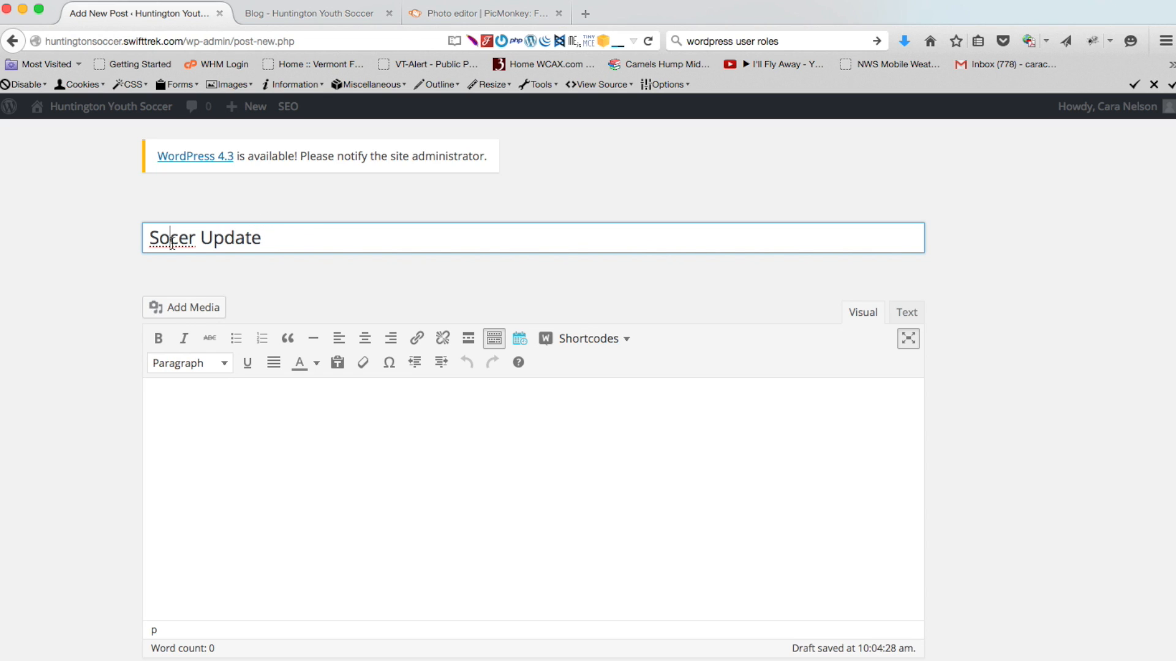
text(c)
click(192, 419)
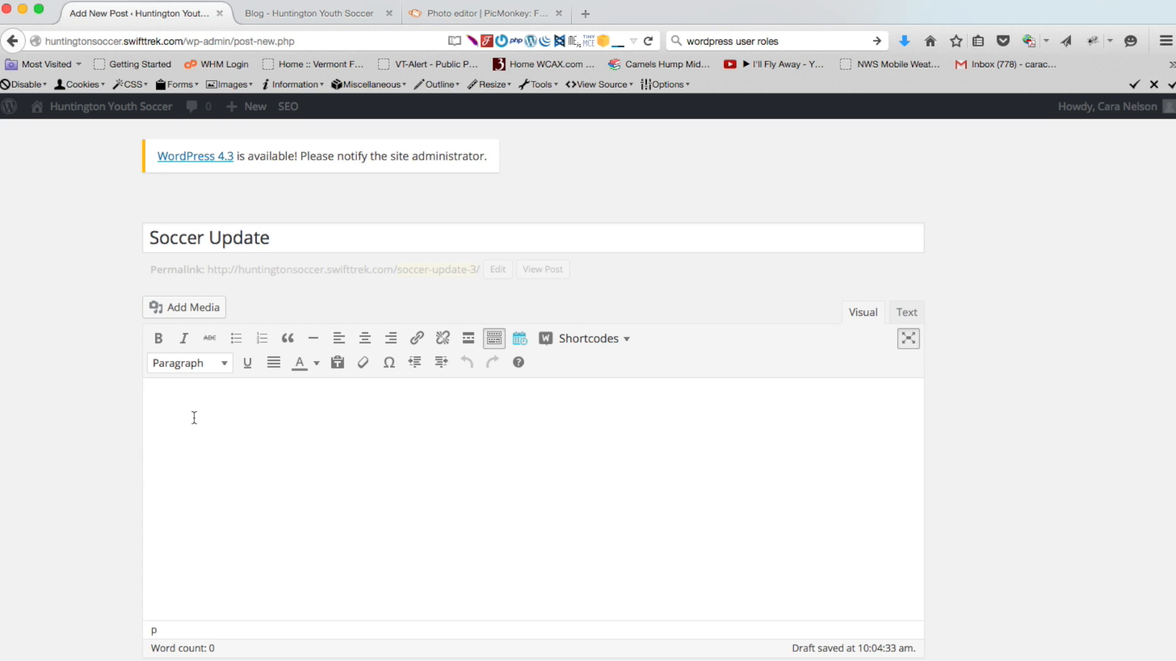
click(686, 660)
Copy the entire article text from TextEdit and paste it into the post body
drag(820, 490, 876, 174)
click(822, 406)
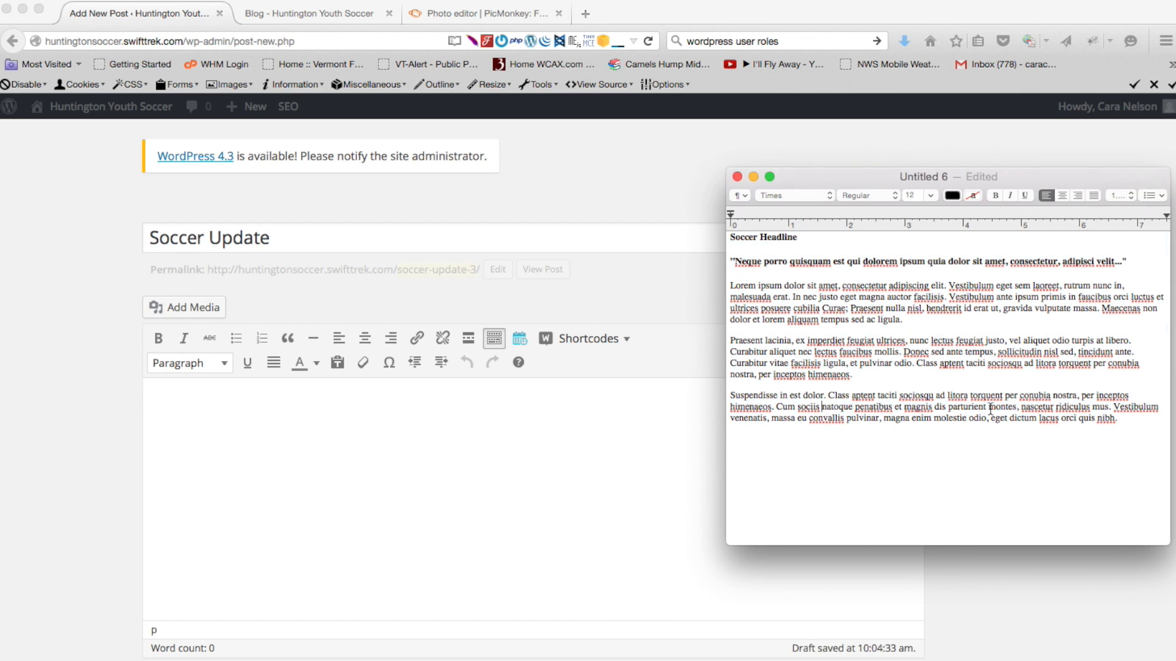
drag(1130, 419, 706, 234)
key(super+c)
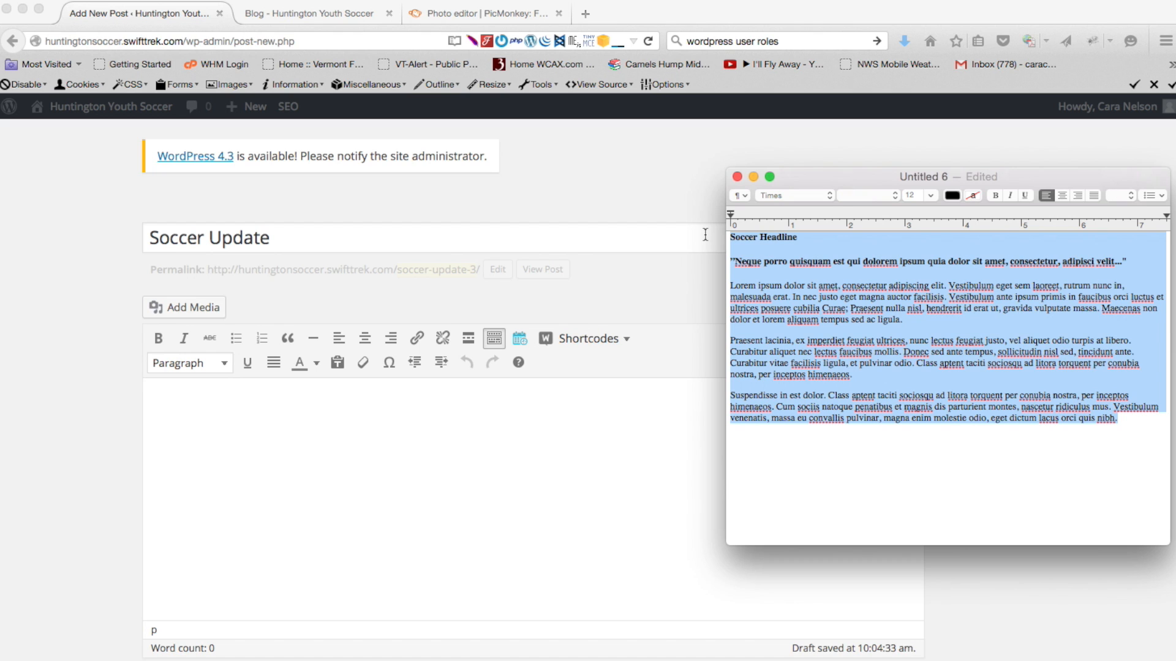
click(267, 408)
key(super+v)
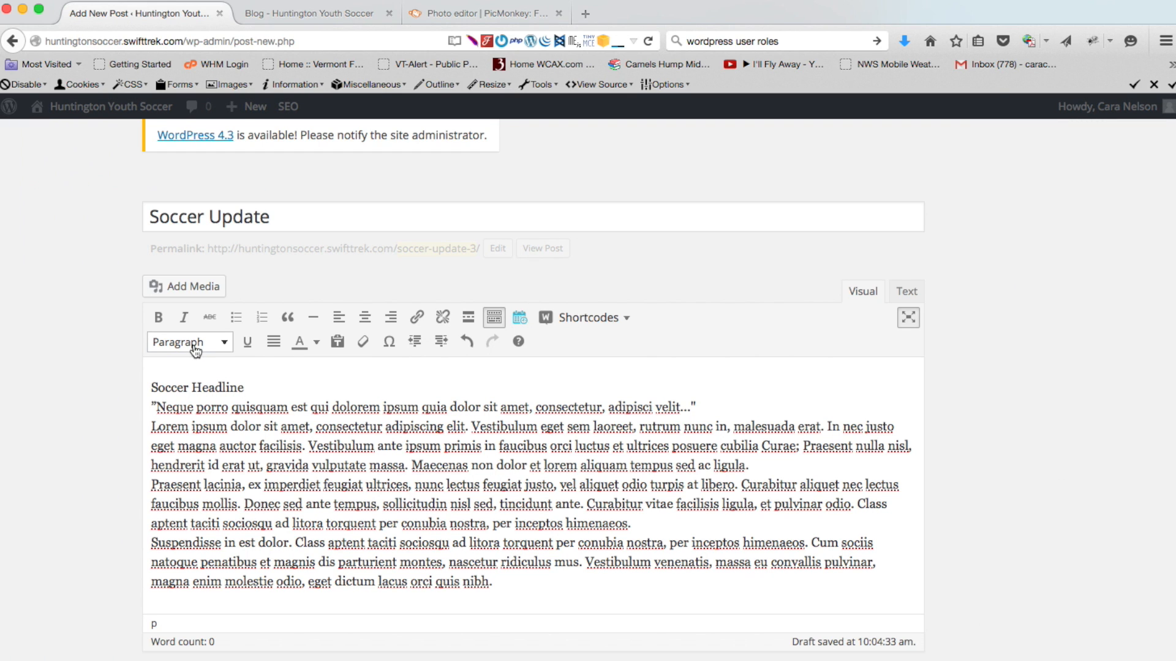
Insert paragraph breaks before the quote, Lorem ipsum, Praesent and Suspendisse lines
click(151, 407)
key(Return)
click(152, 439)
key(Return)
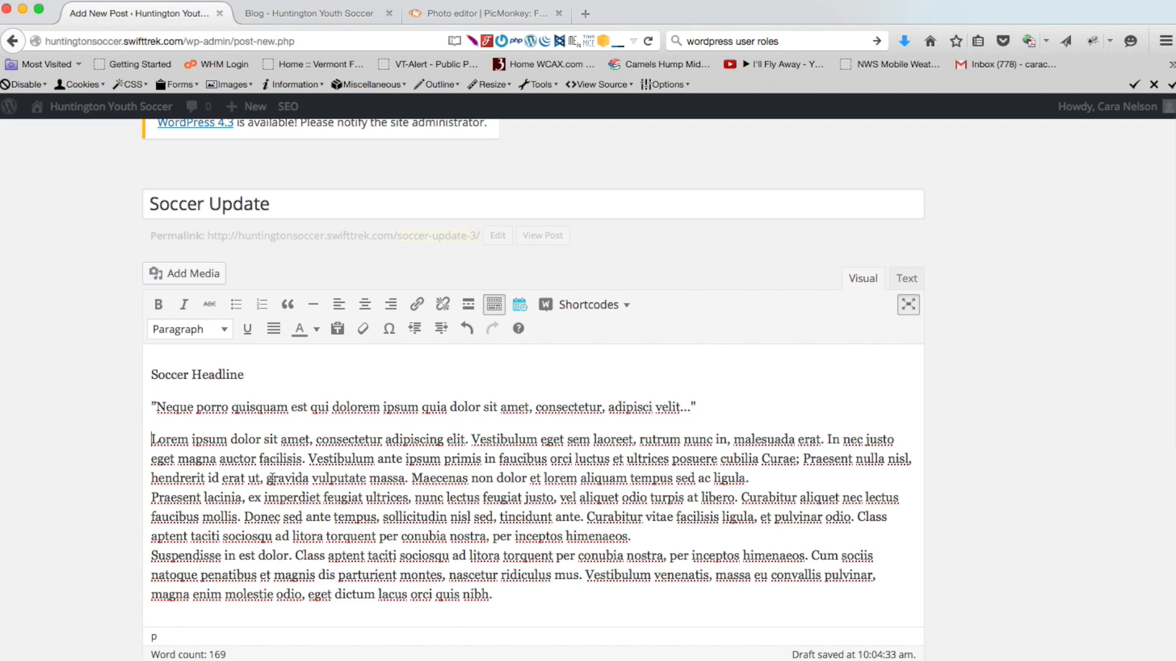
click(151, 497)
key(Return)
click(152, 556)
key(Return)
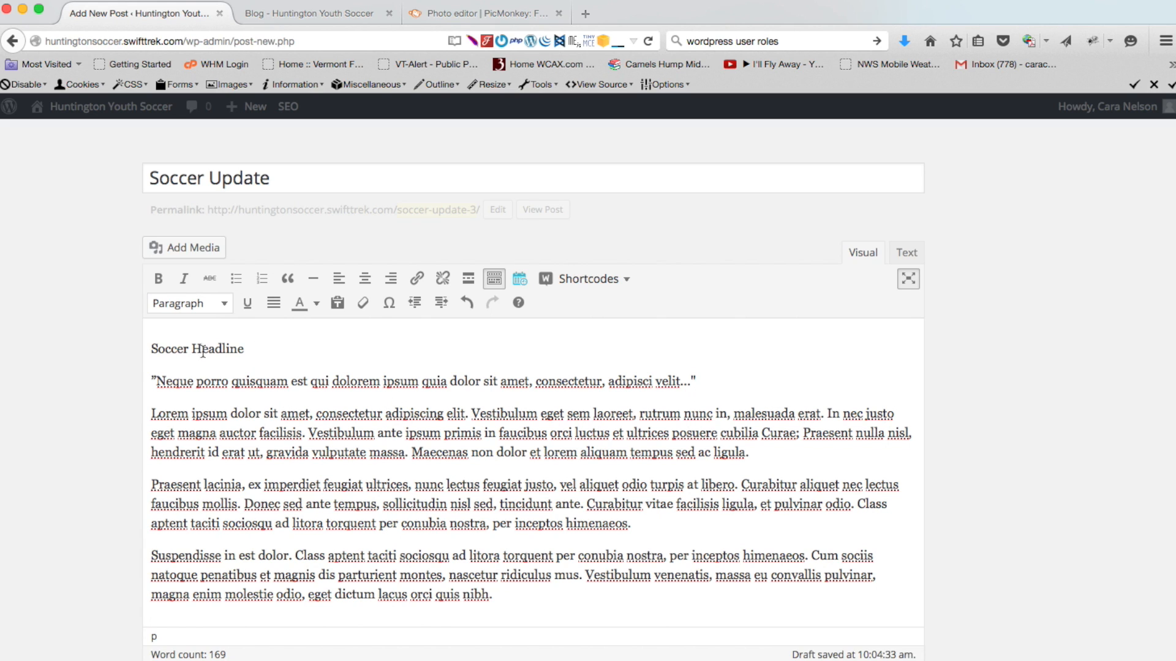
Format the 'Soccer Headline' line as Heading 2
drag(260, 349, 139, 351)
click(224, 304)
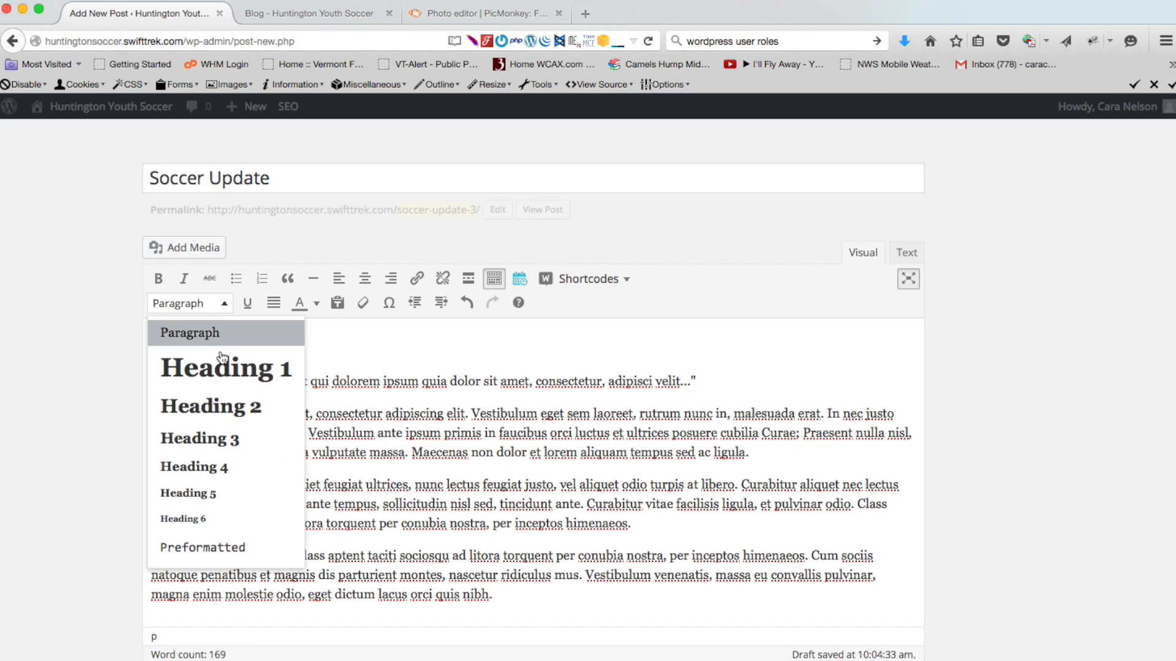
click(212, 406)
Make the quote line beneath the headline bold and italic
drag(701, 381, 138, 373)
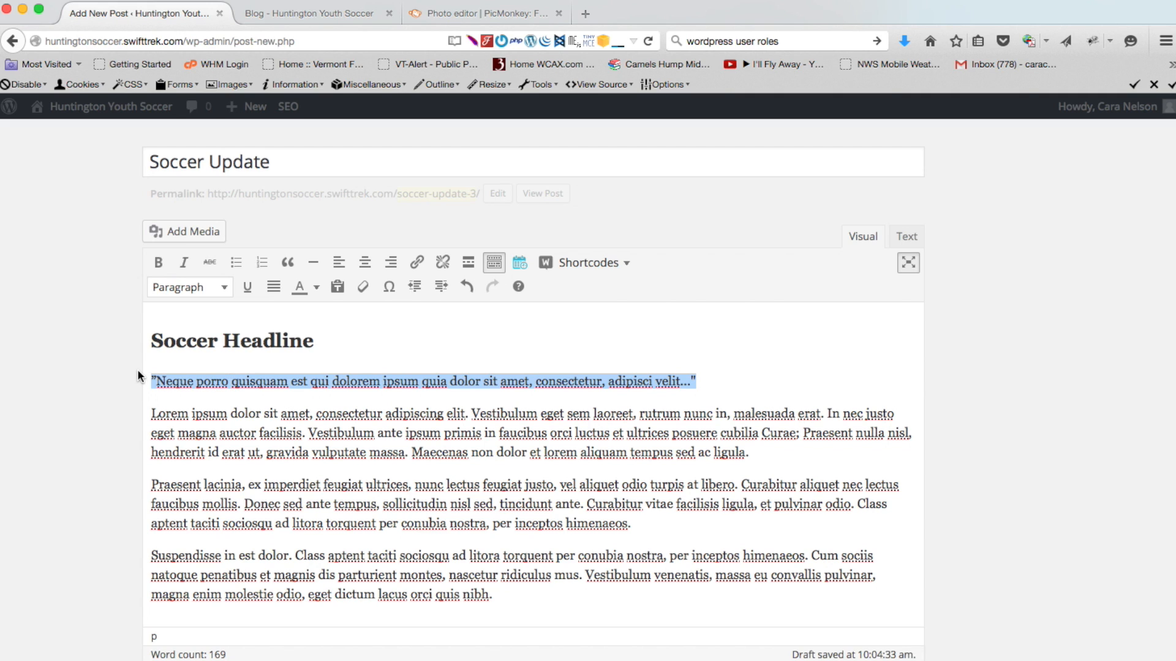
click(159, 264)
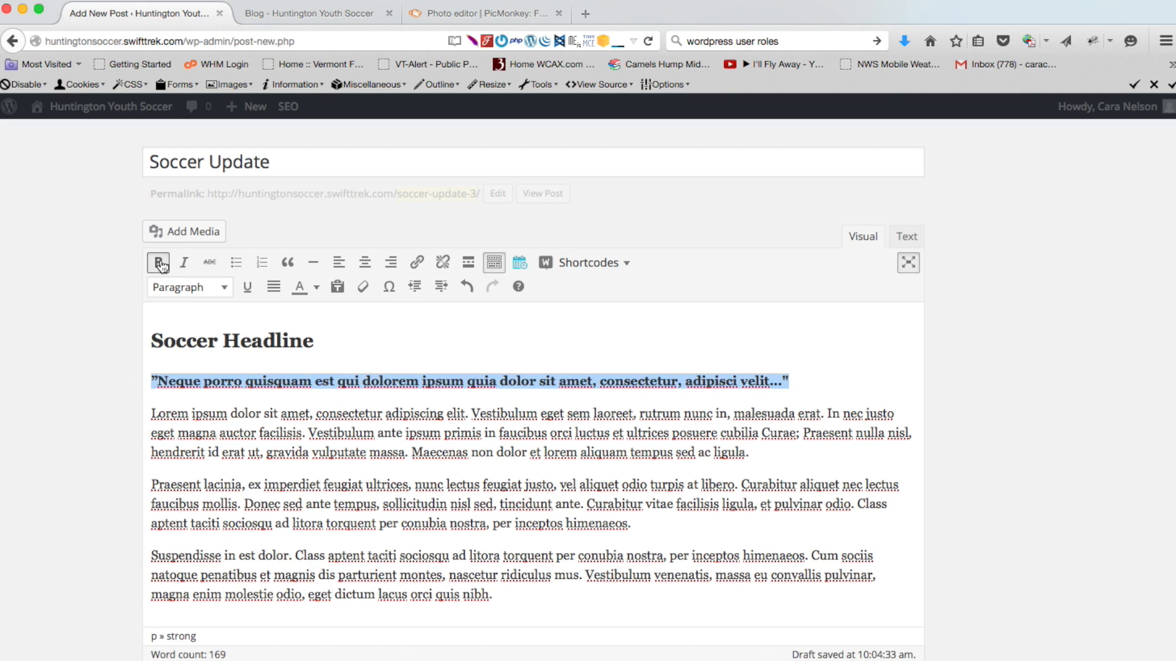
click(184, 264)
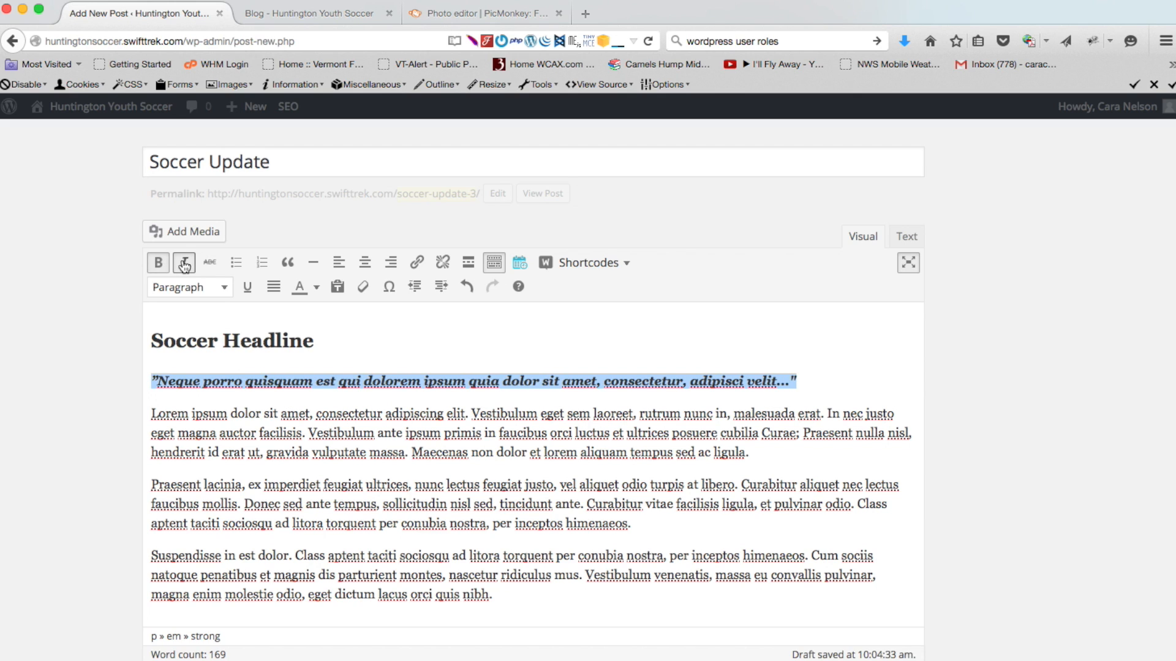
click(268, 461)
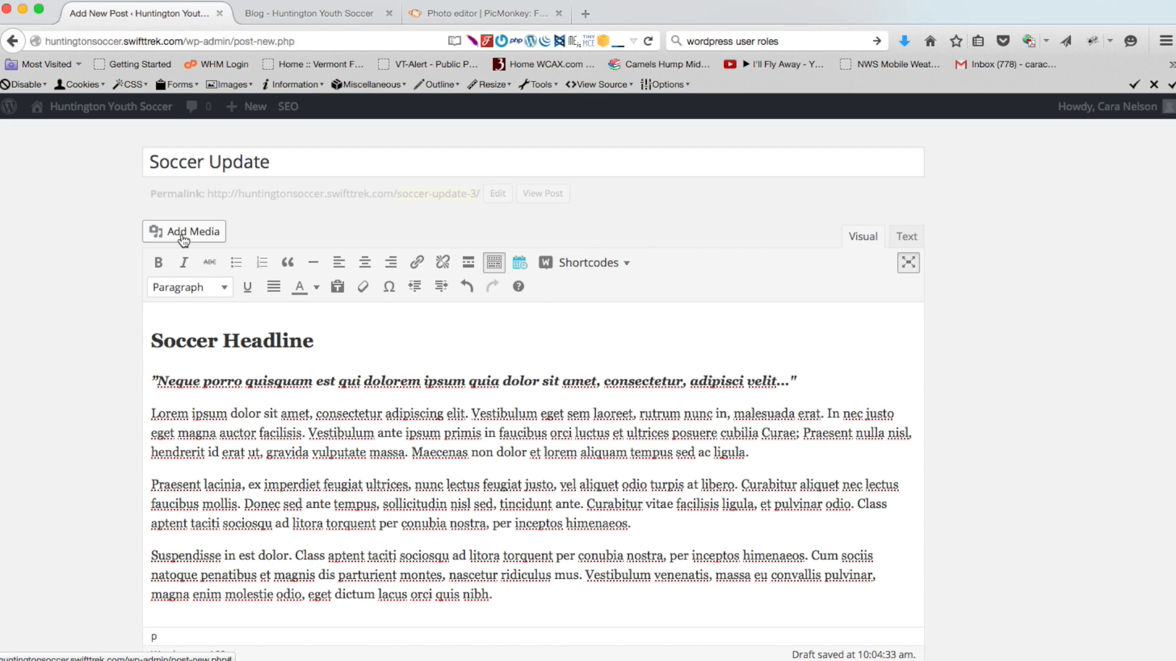
Place the cursor in the body text and upload footwork.jpg into the media library
click(151, 422)
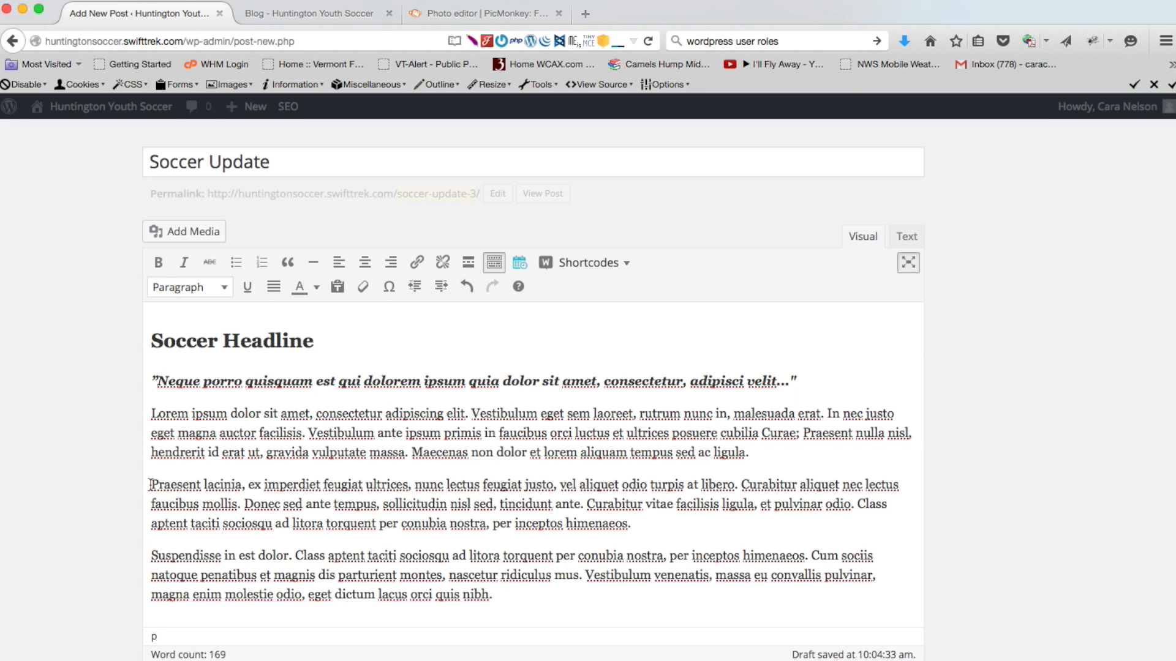
click(152, 340)
click(152, 413)
click(191, 233)
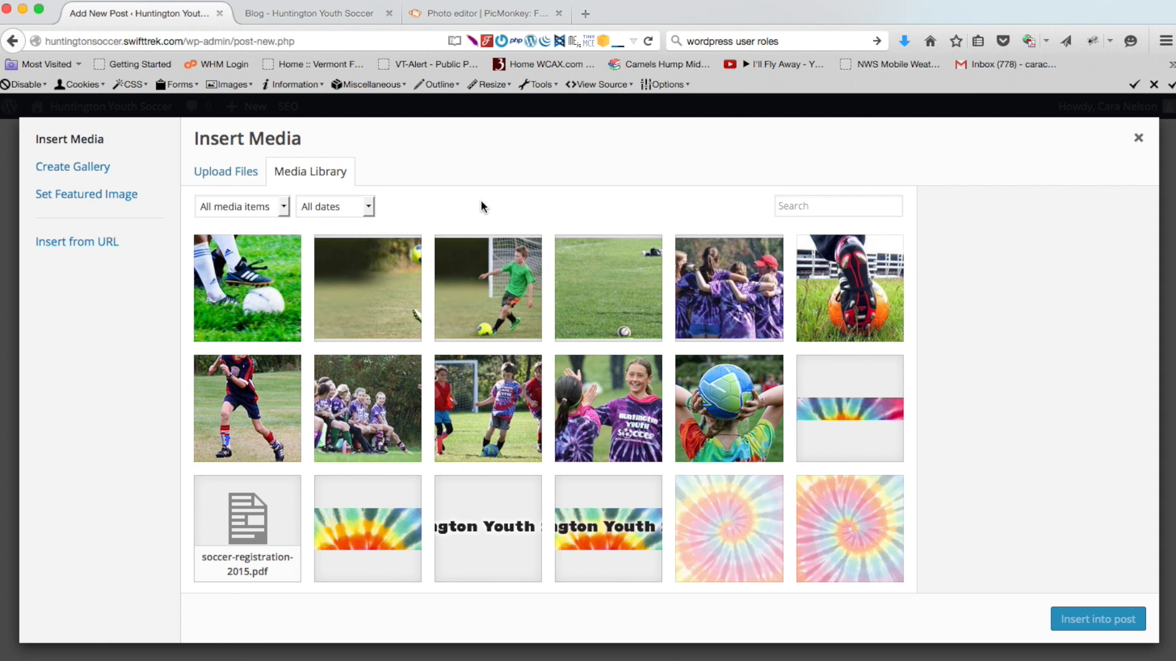
click(236, 173)
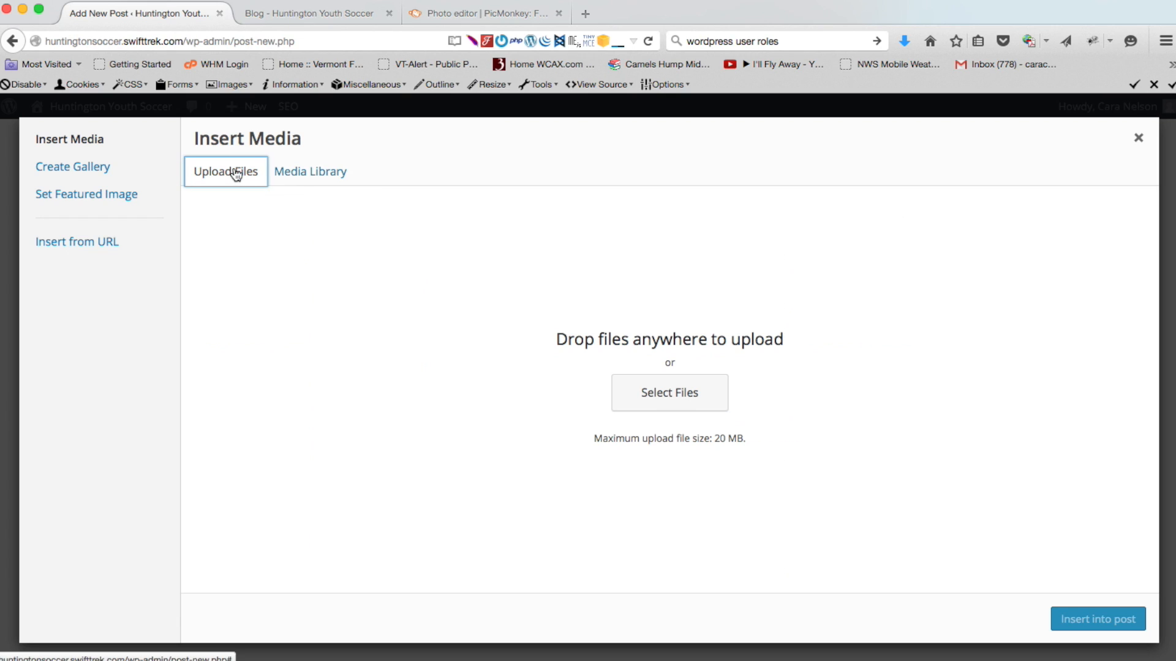
click(663, 395)
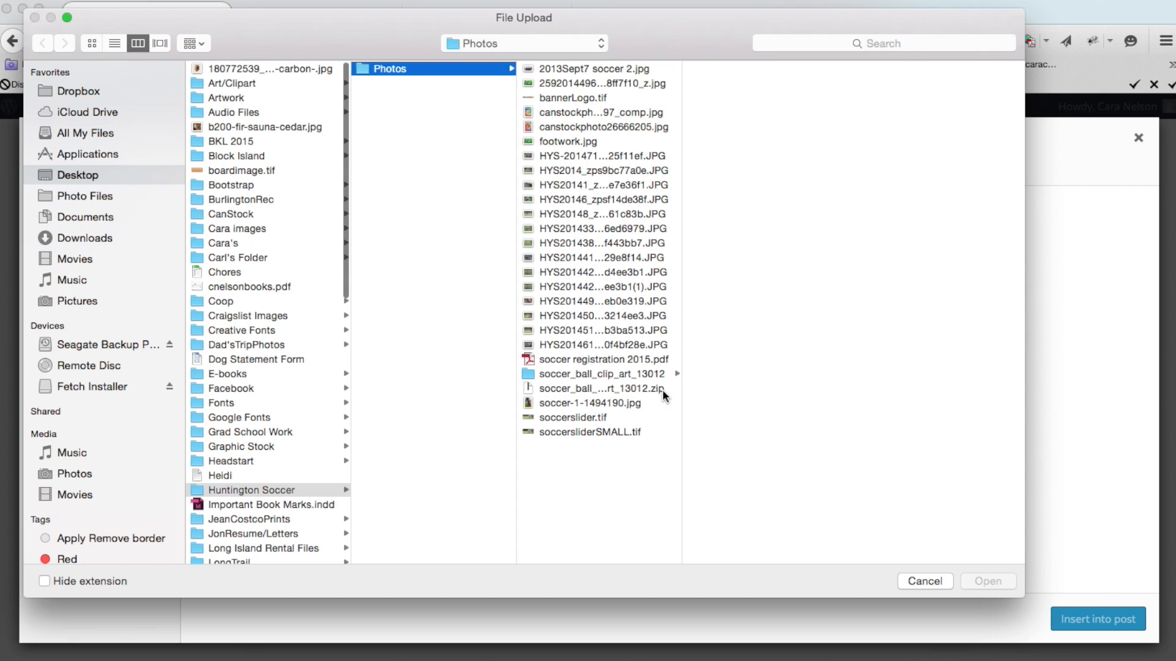
click(569, 141)
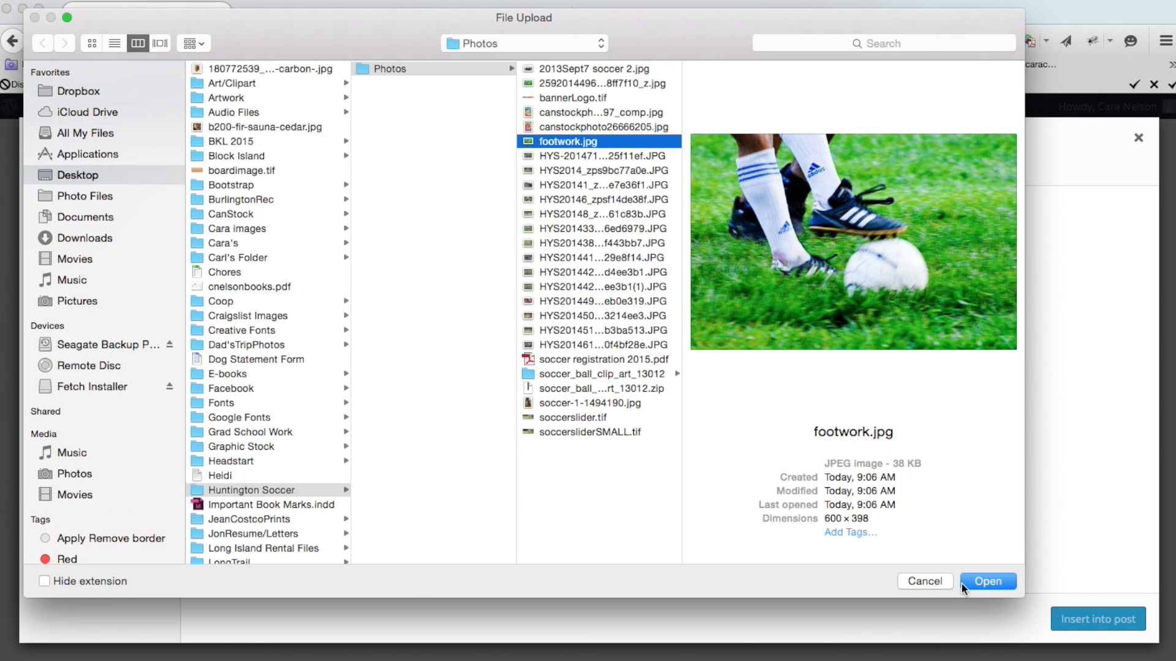
click(984, 582)
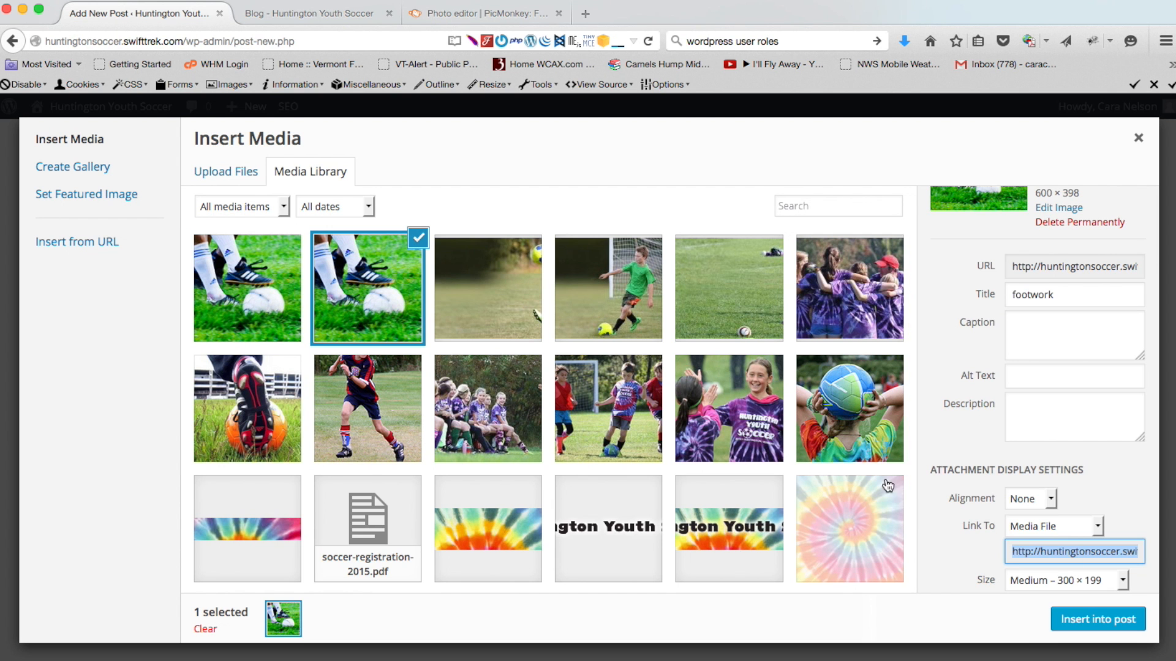
Give the footwork photo the alt text 'Fancy footwork' and insert it into the post
click(1025, 376)
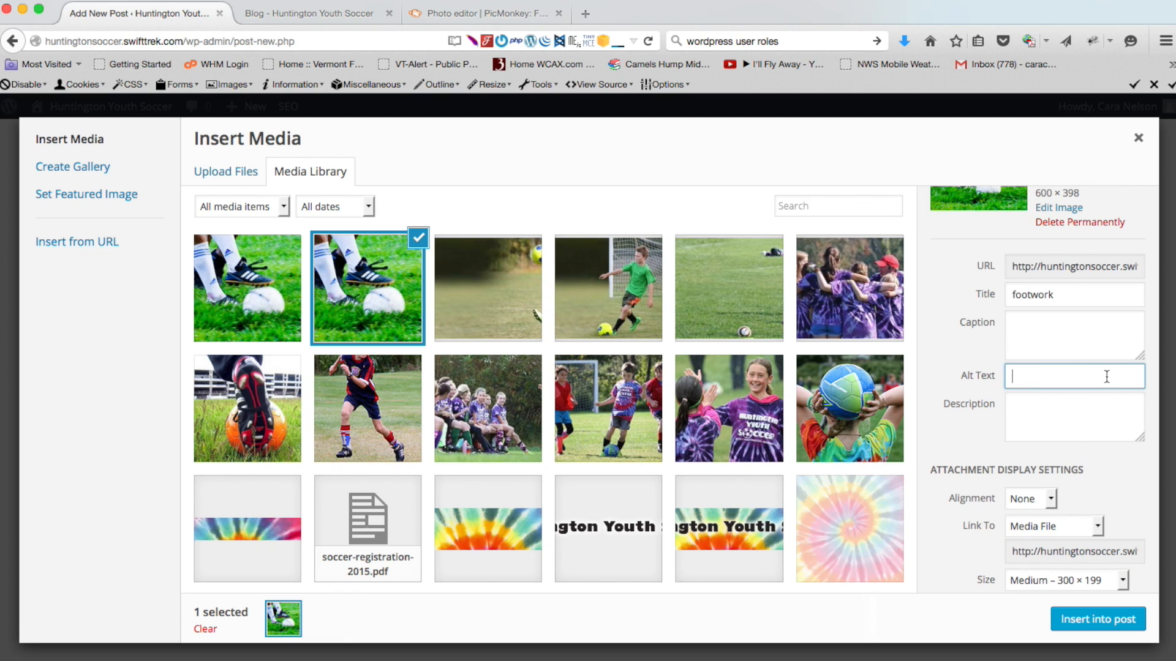
text(Fancy footwork)
click(1092, 619)
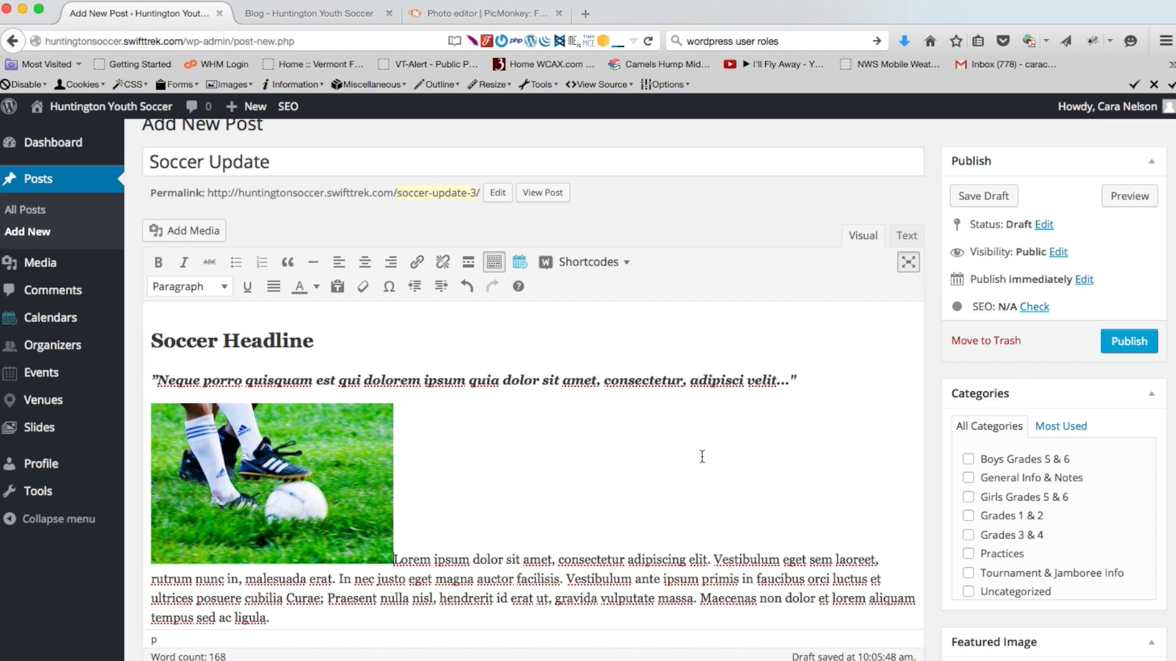
Choose the footwork photo from the Media Library as the post's featured image
scroll(703, 456, down, 4)
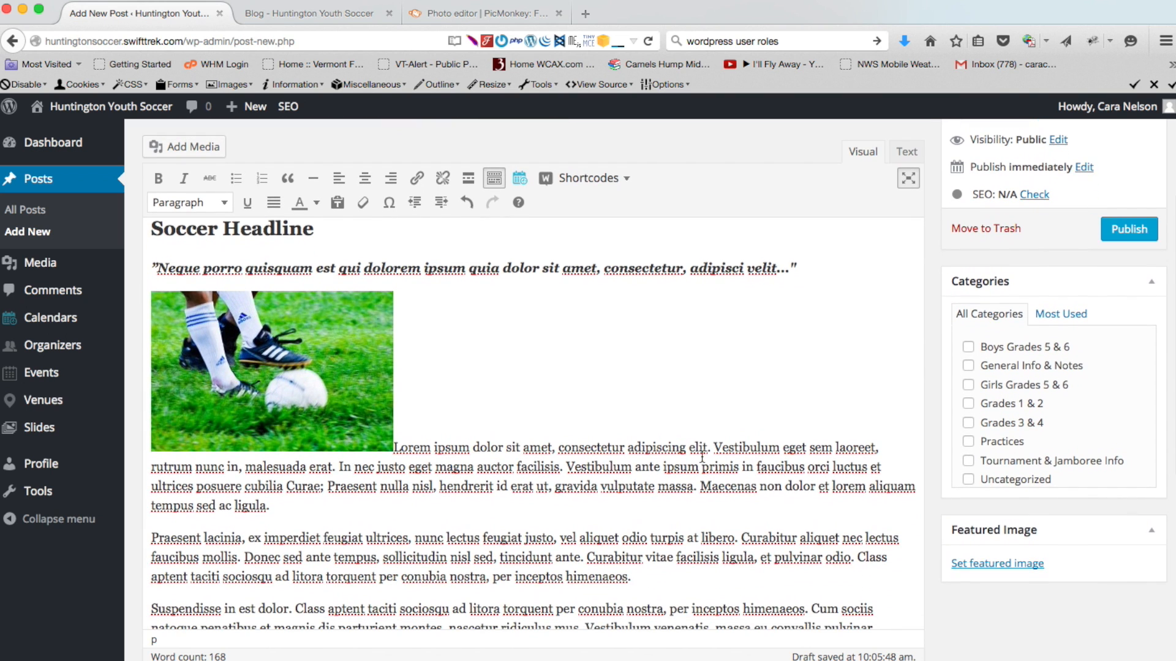
scroll(702, 457, down, 2)
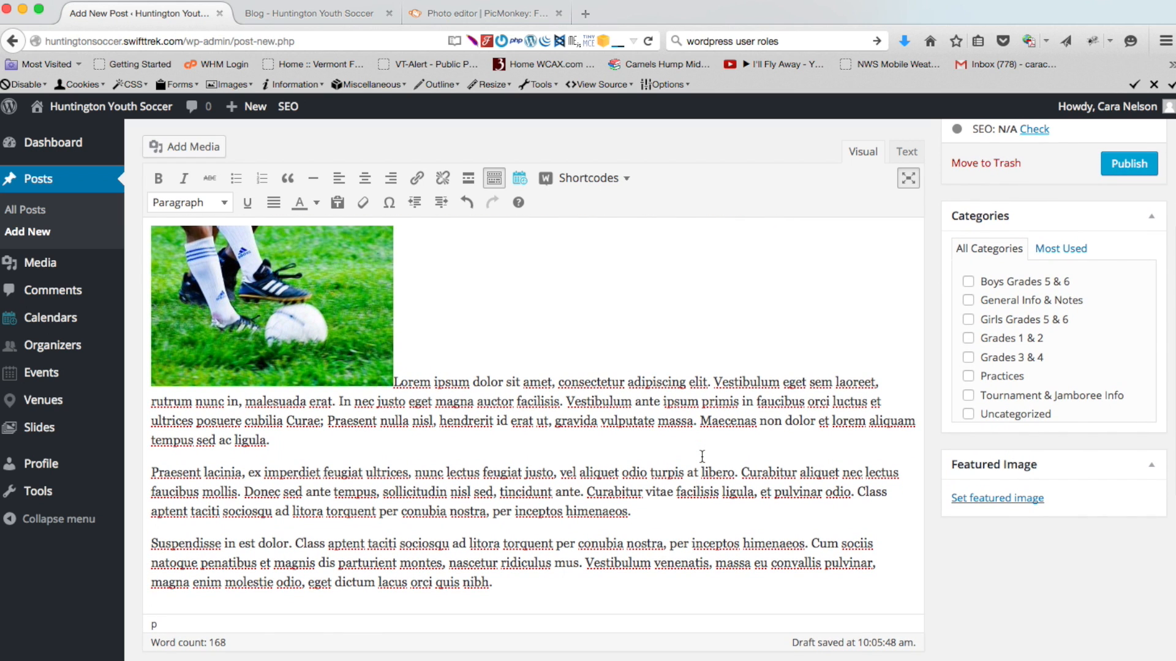
click(1004, 499)
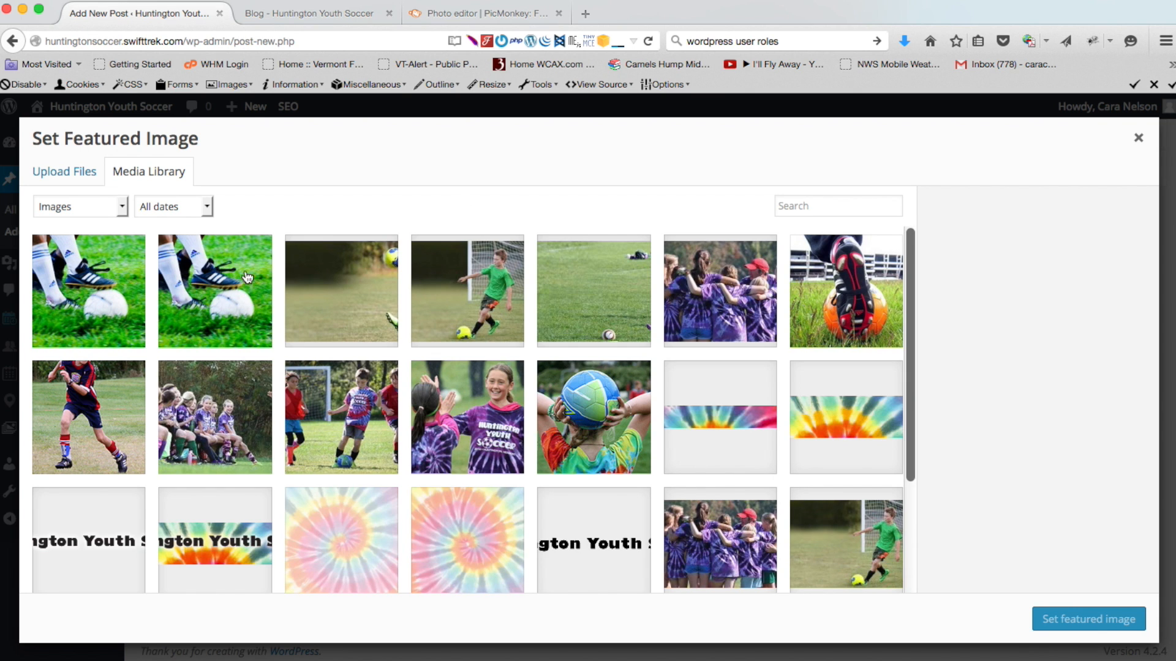
click(248, 278)
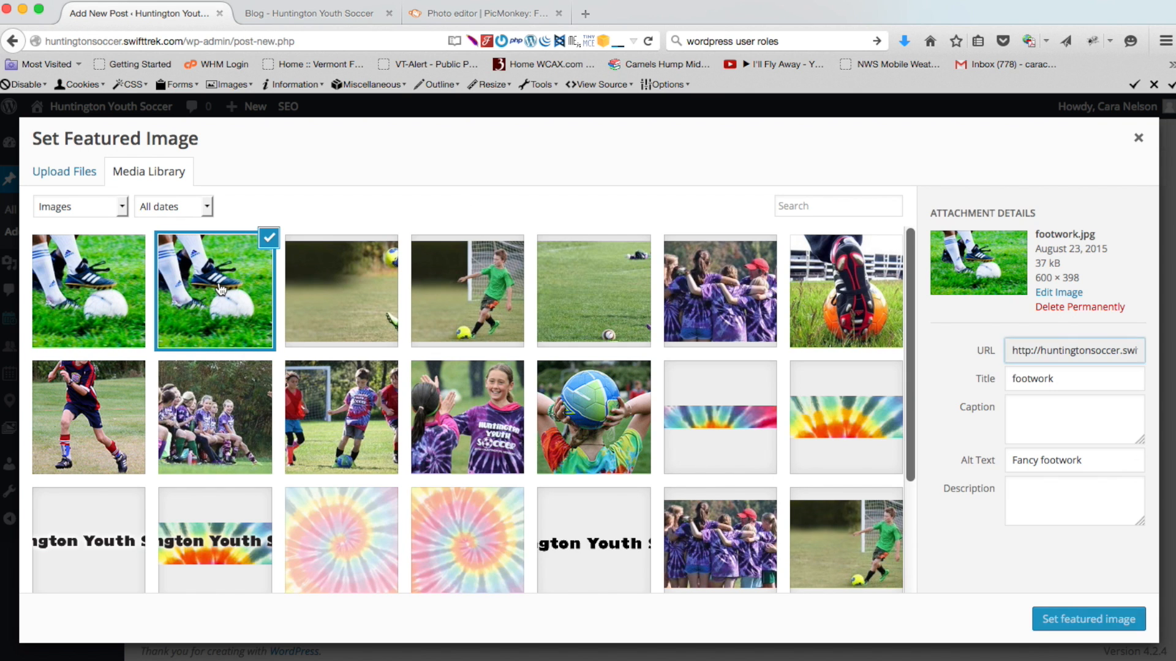
click(1079, 624)
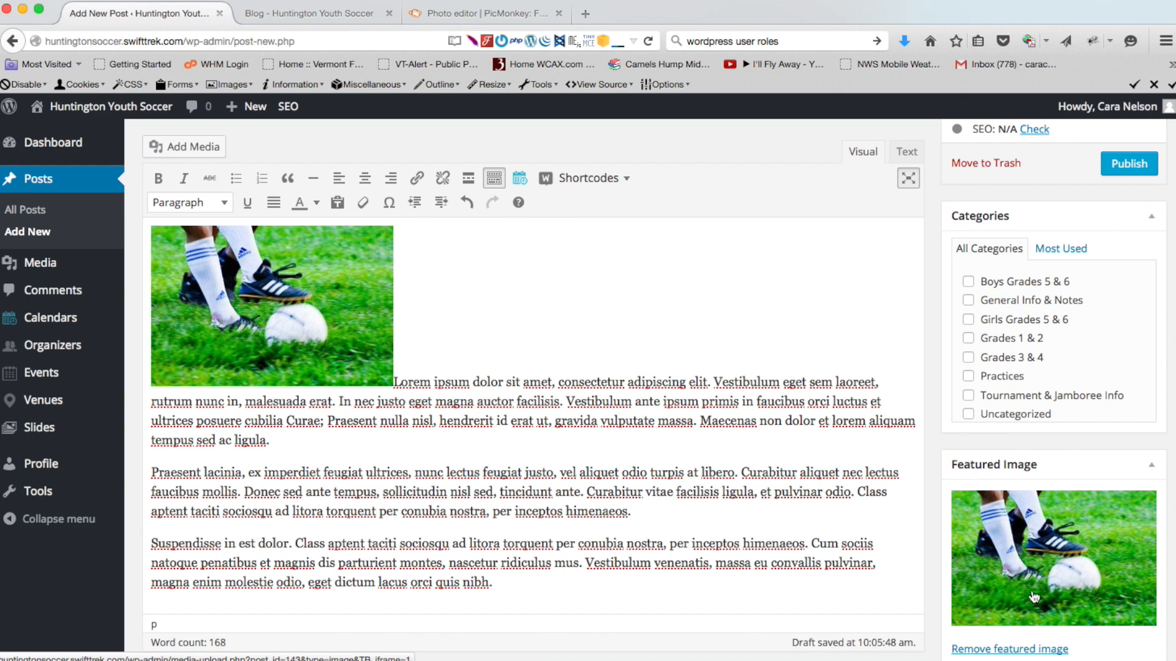
Try left and no alignment on the soccer photo, then settle on right alignment
scroll(585, 336, down, 3)
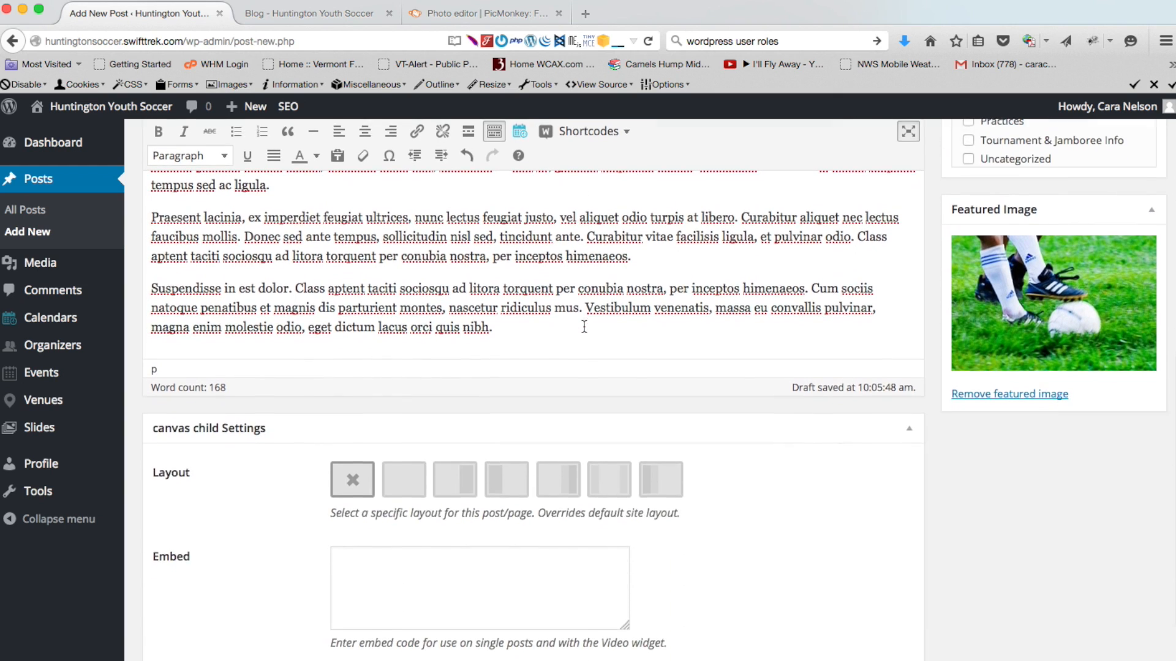
scroll(584, 326, up, 5)
scroll(584, 326, up, 3)
scroll(584, 326, down, 5)
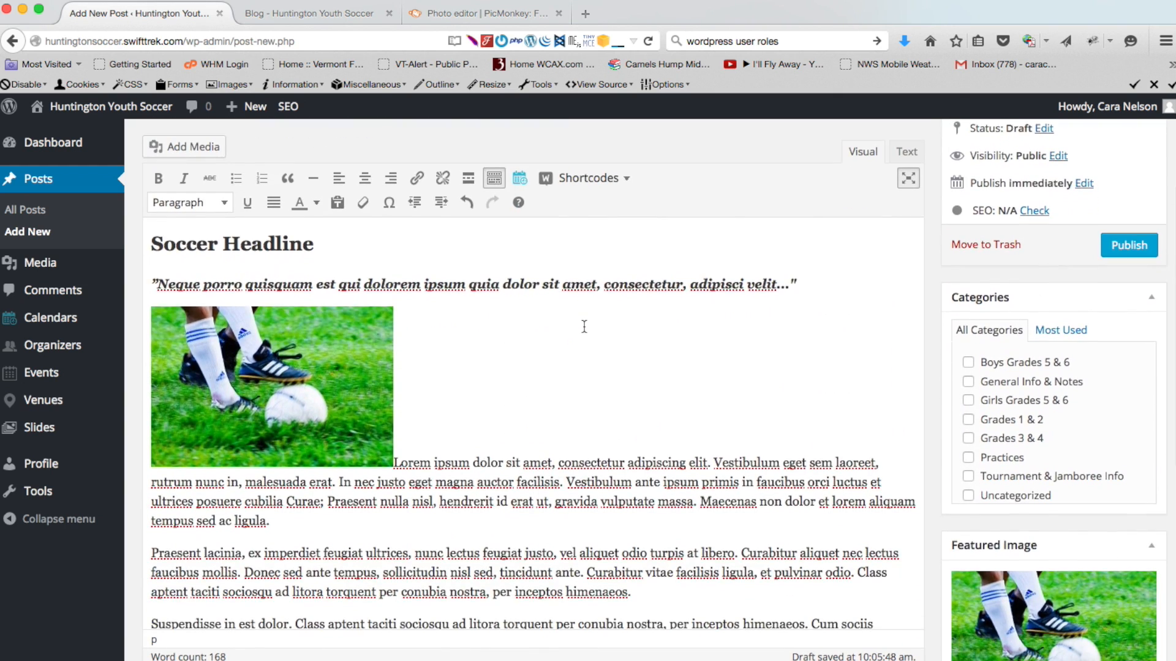
scroll(584, 326, down, 1)
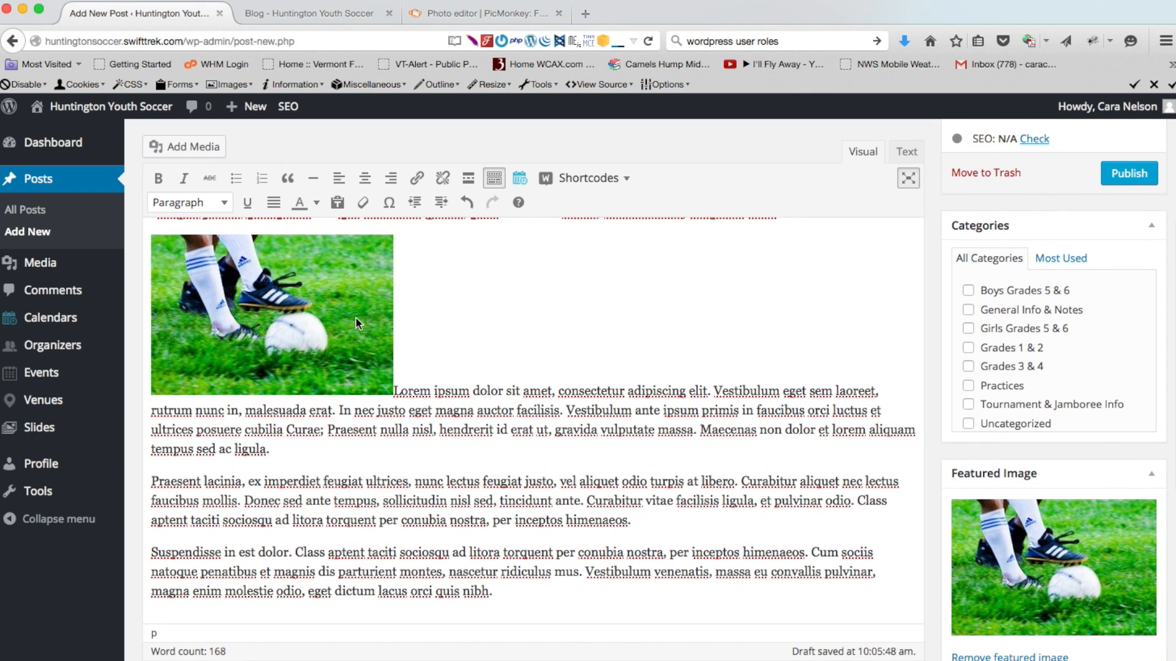
click(253, 331)
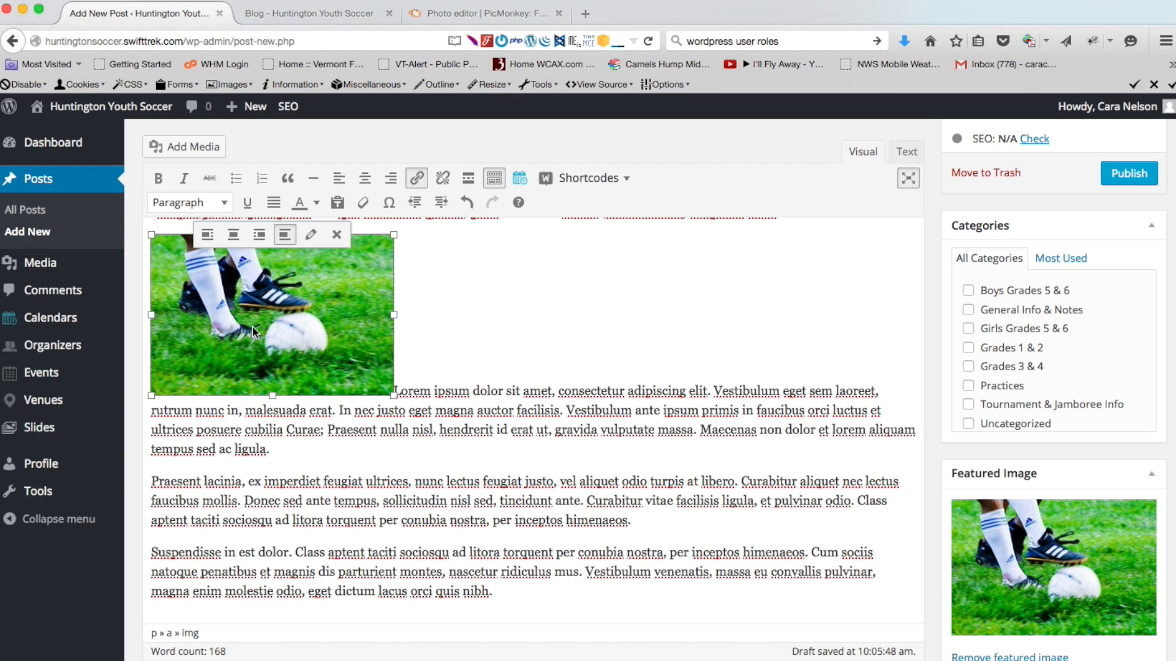
click(259, 236)
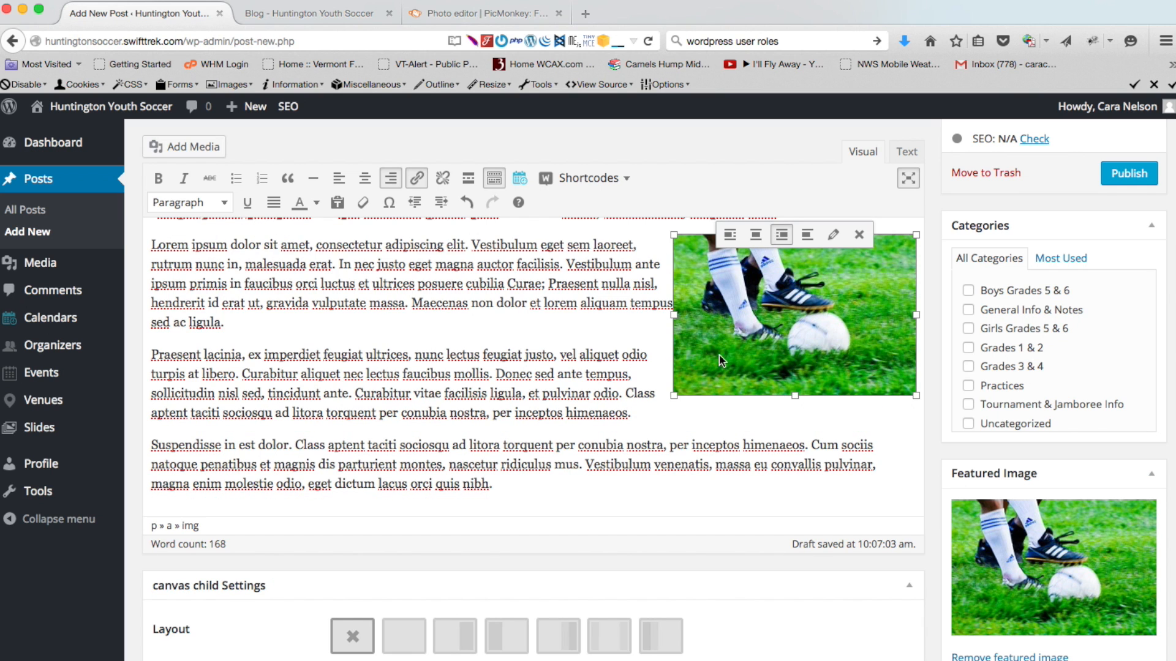
click(729, 235)
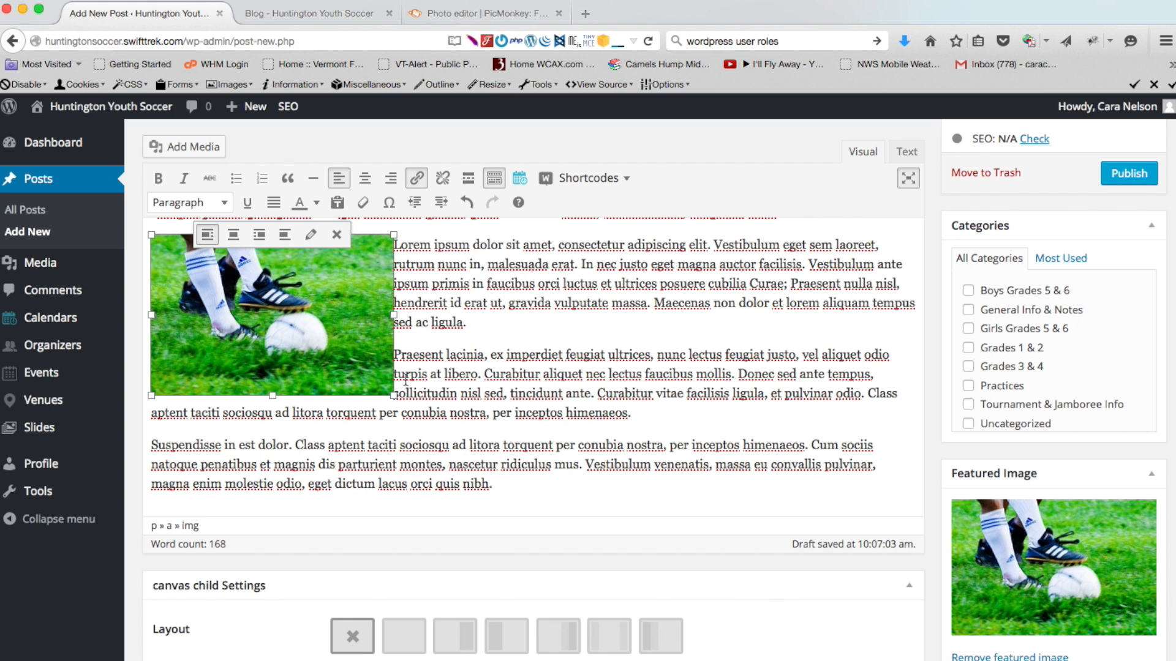
click(285, 234)
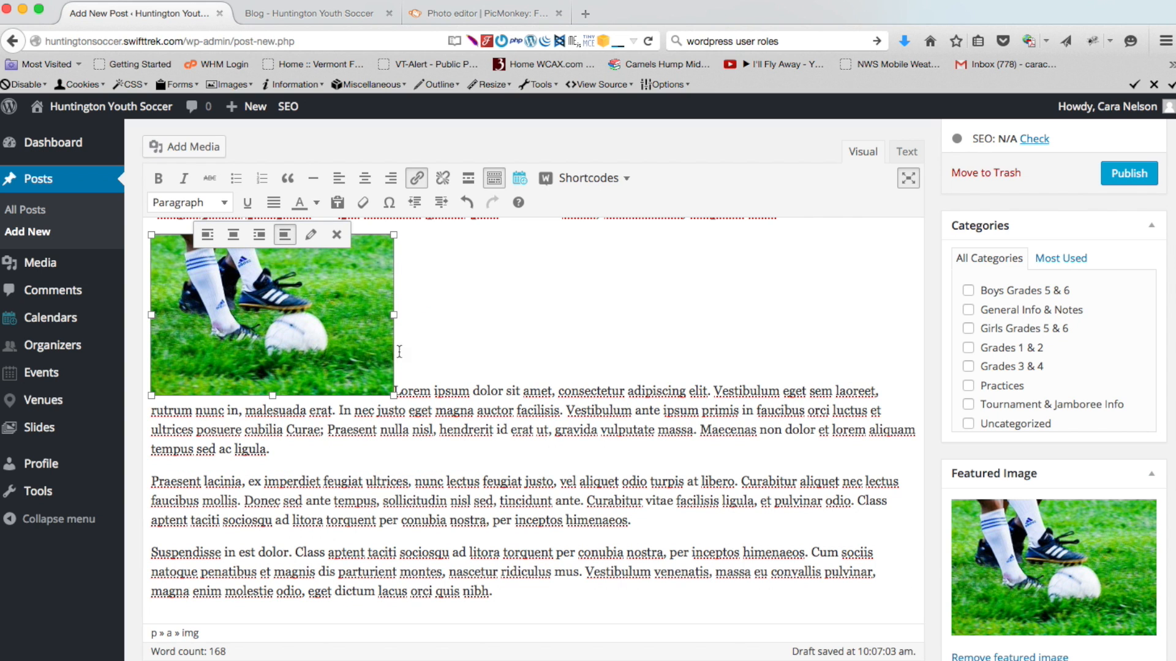
click(259, 235)
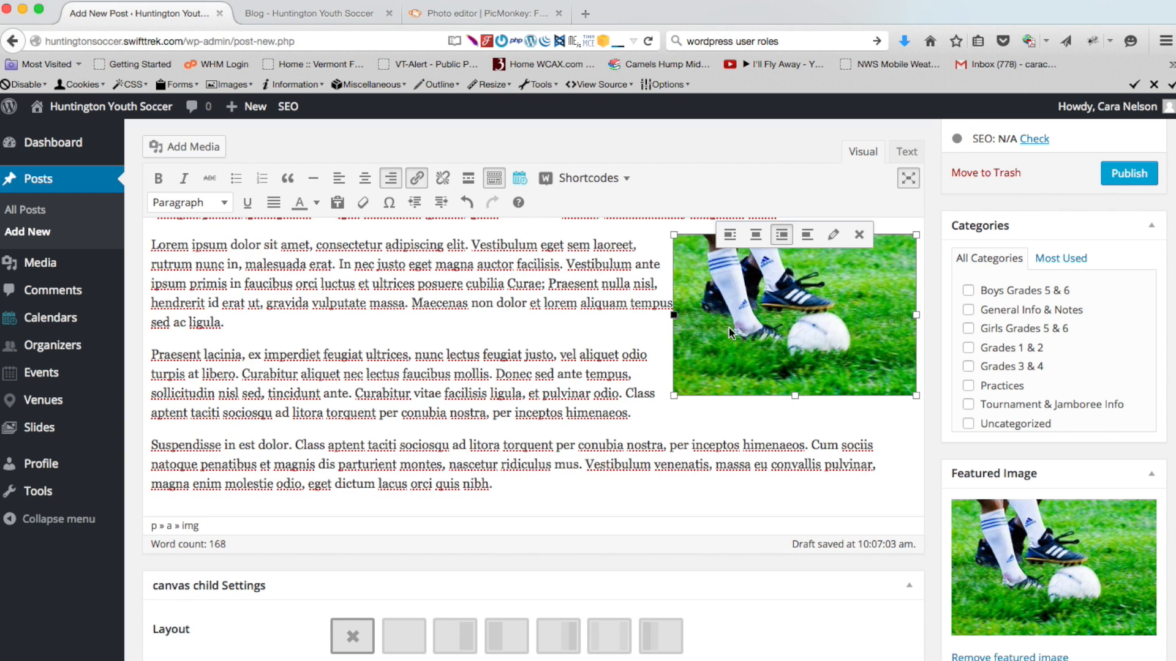
scroll(728, 328, up, 3)
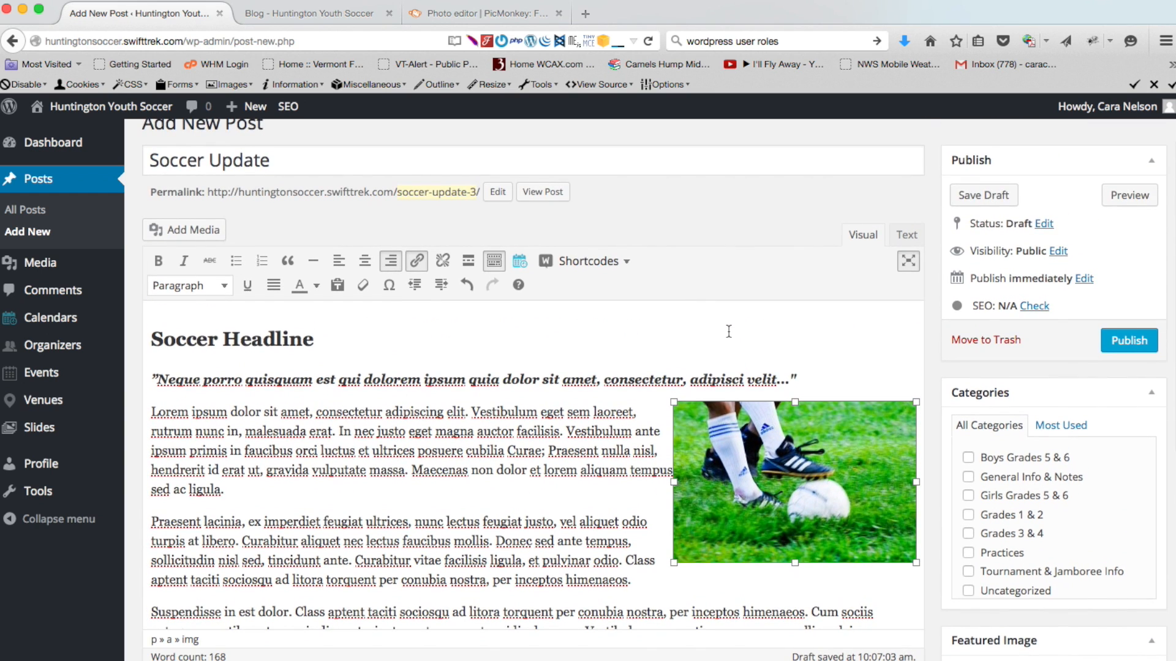
scroll(728, 331, down, 3)
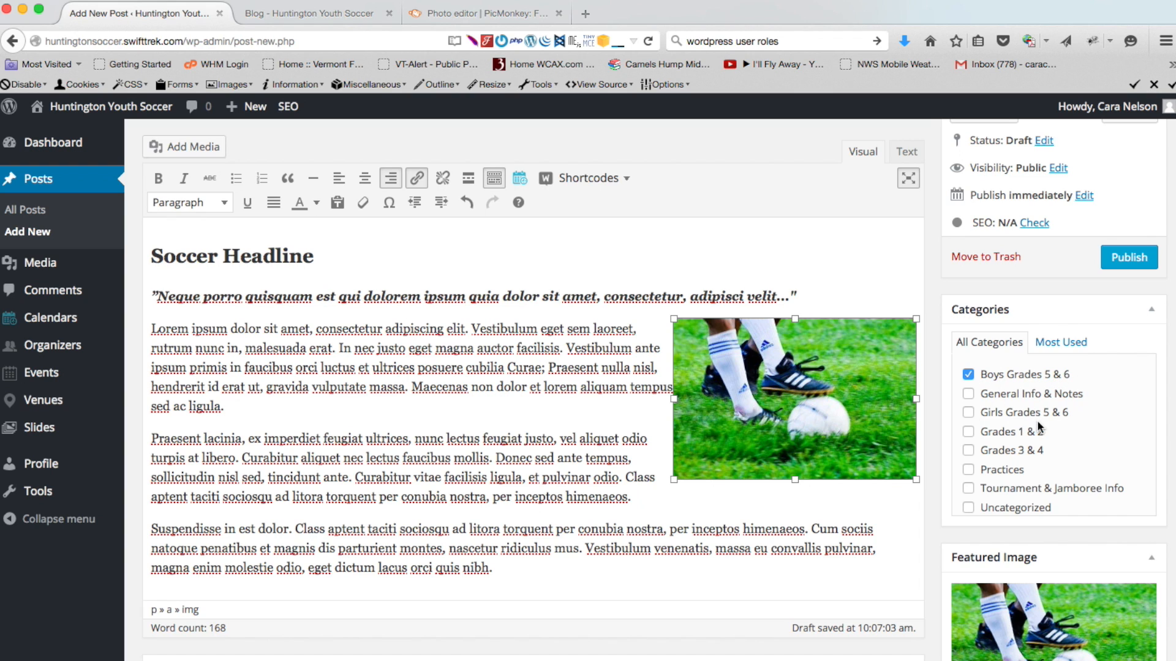
Tick the Girls Grades 5 & 6 category for the post
click(968, 413)
scroll(876, 550, up, 5)
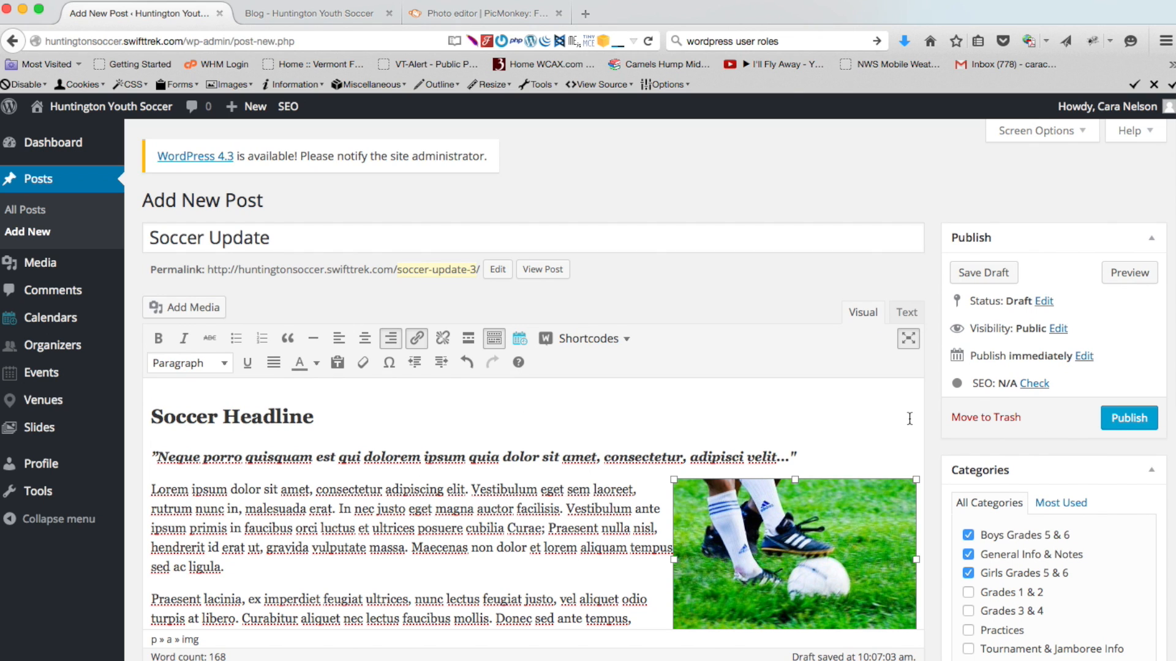
Publish the Soccer Update post, close the old Blog tab, and preview the post
click(1132, 420)
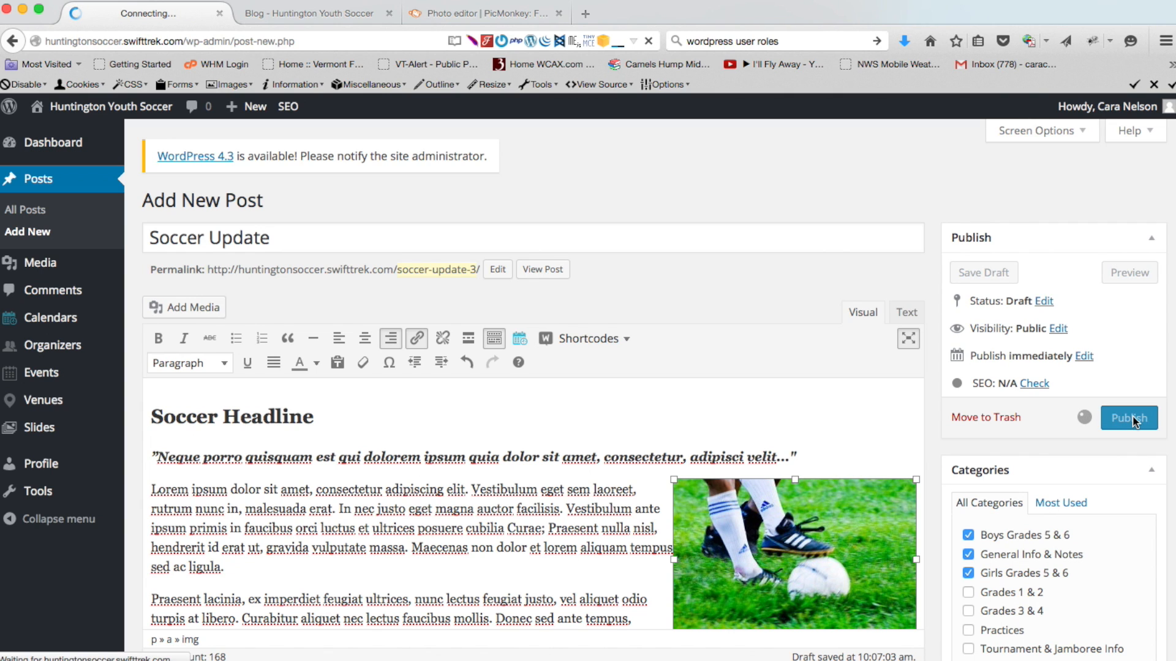
click(389, 14)
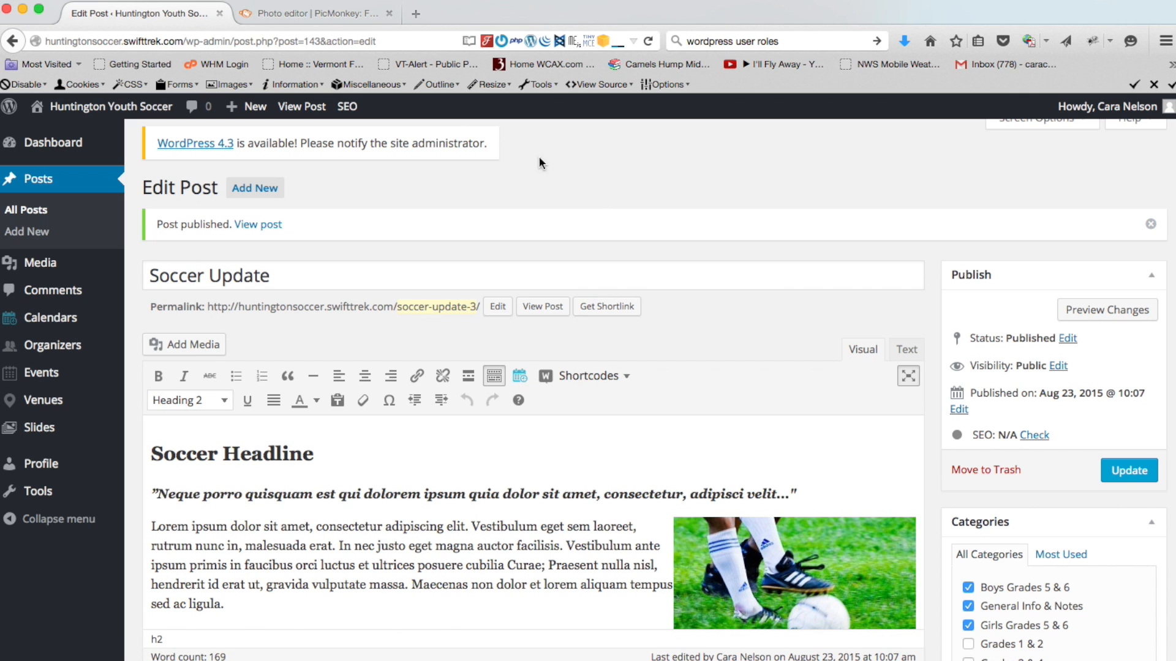
click(1097, 310)
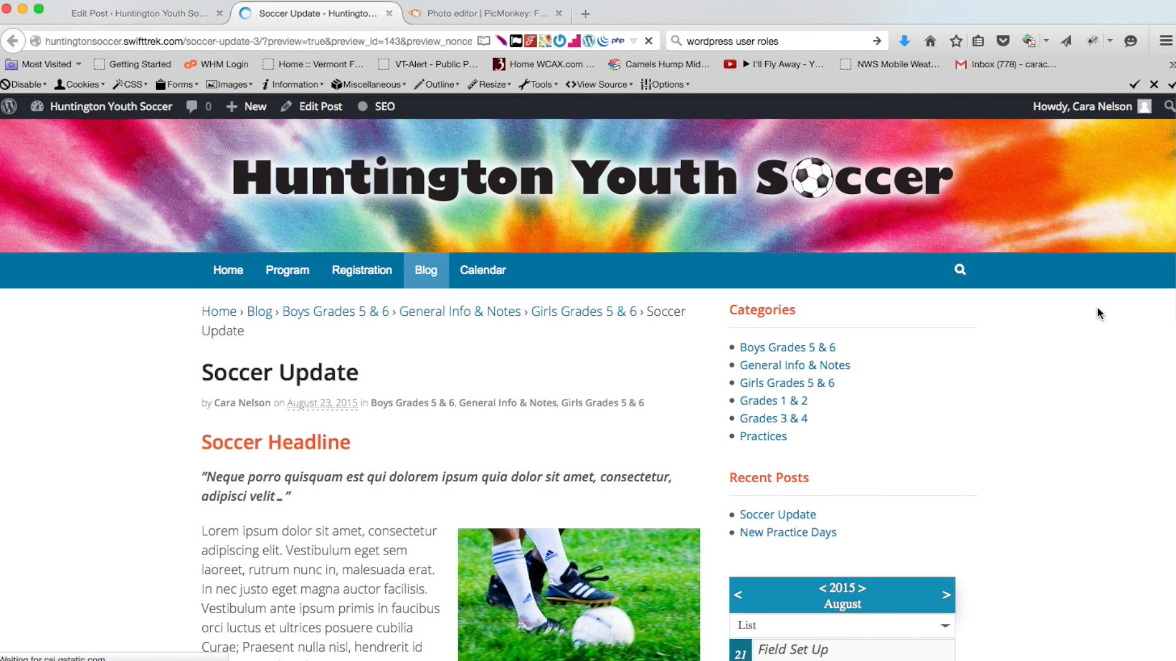
Open the Boys Grades 5 & 6 category archive and scroll through it
scroll(123, 380, down, 7)
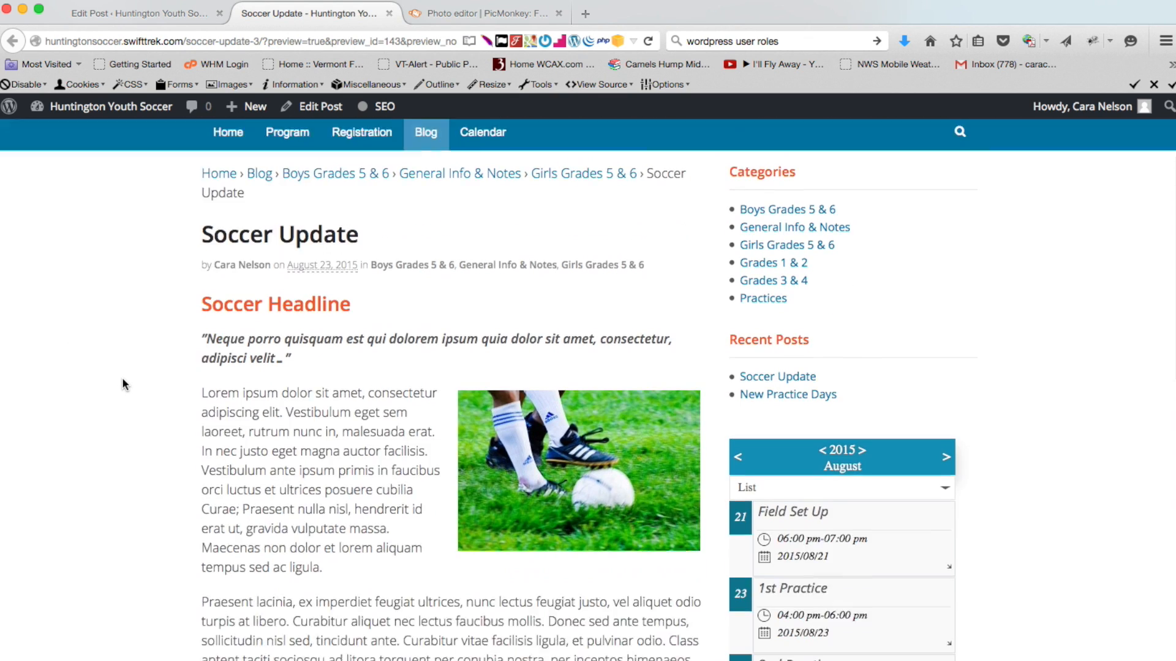
scroll(123, 380, up, 6)
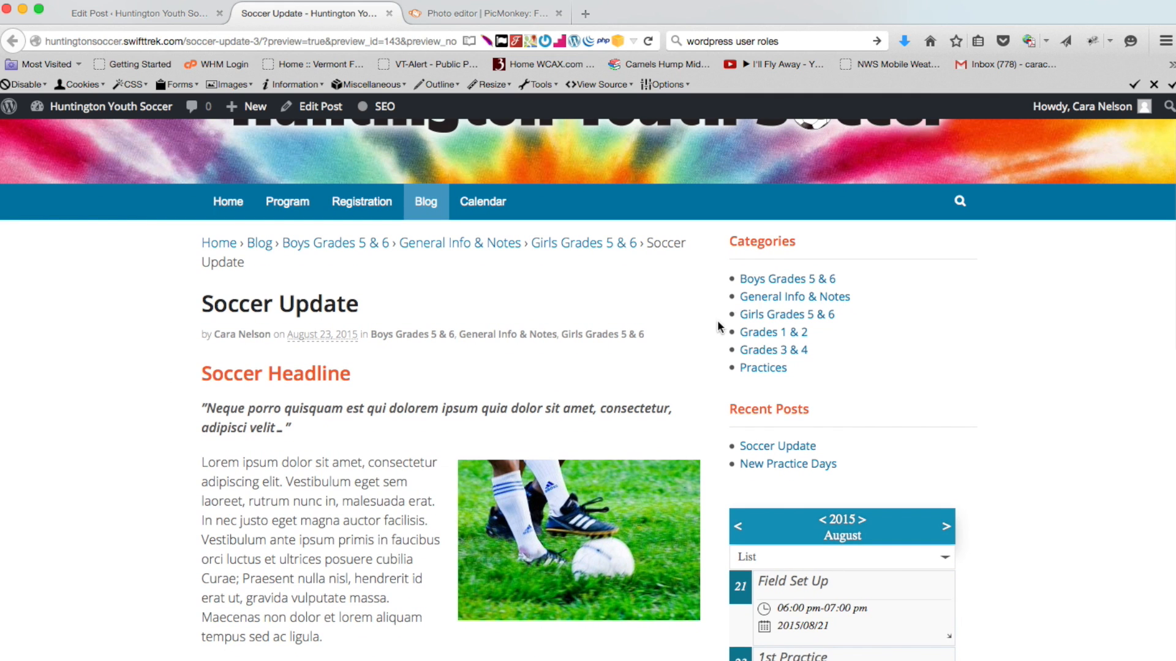
click(802, 280)
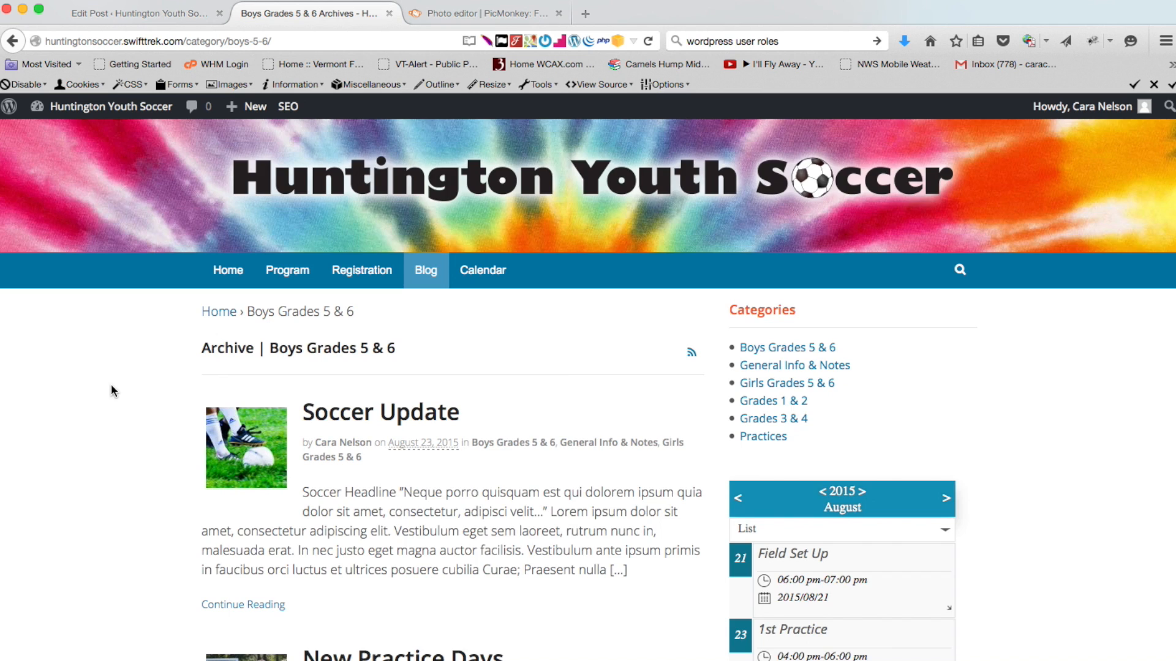
scroll(111, 390, down, 5)
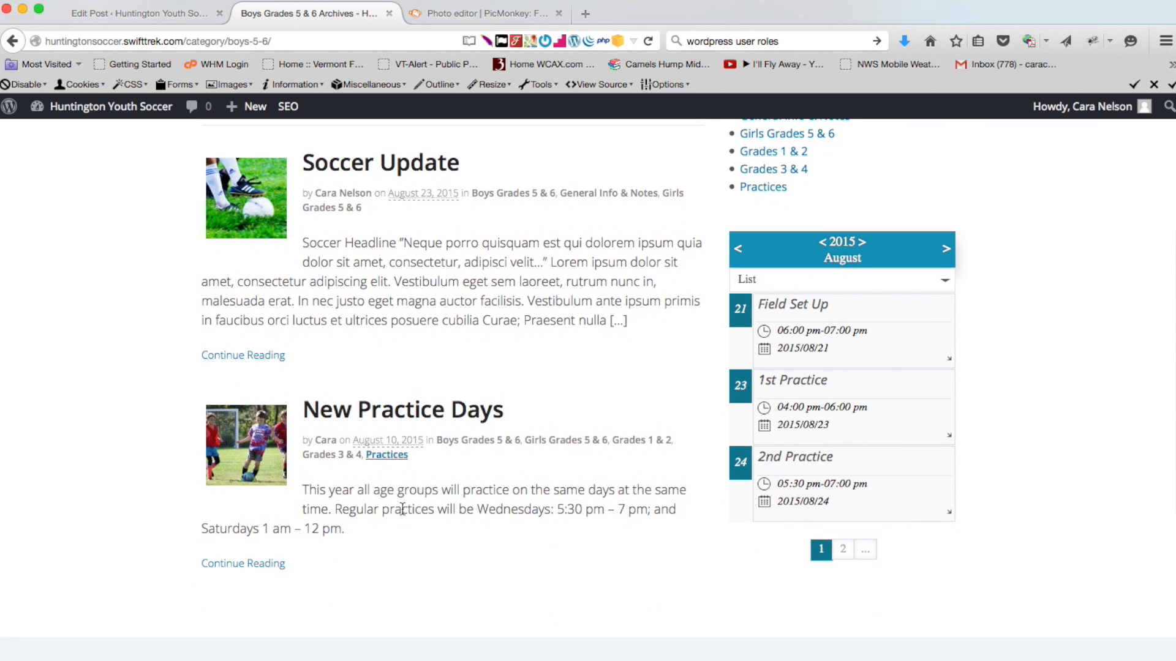
scroll(129, 297, up, 5)
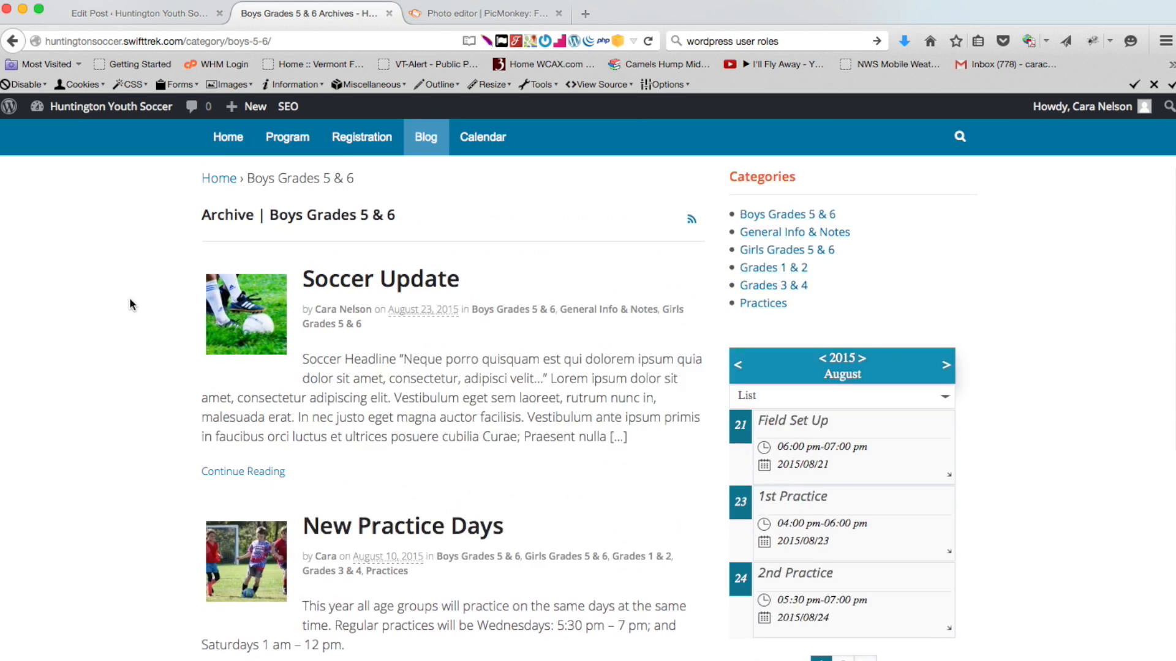
Reload the site's Blog page and scroll through the listing showing Soccer Update
click(427, 273)
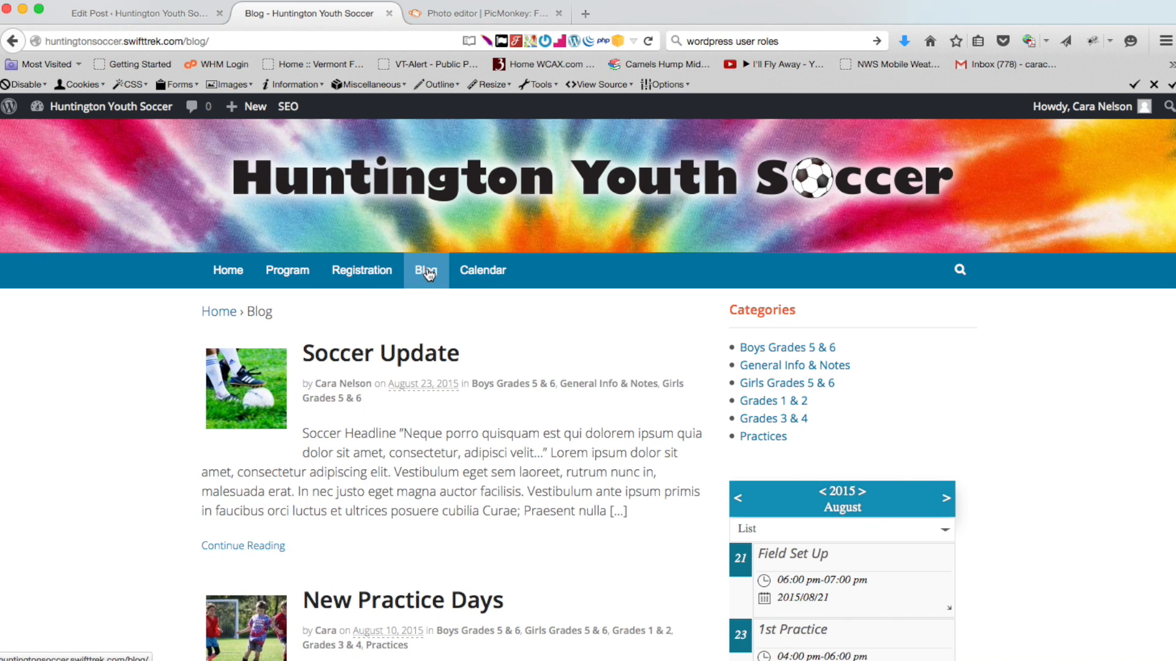
click(427, 272)
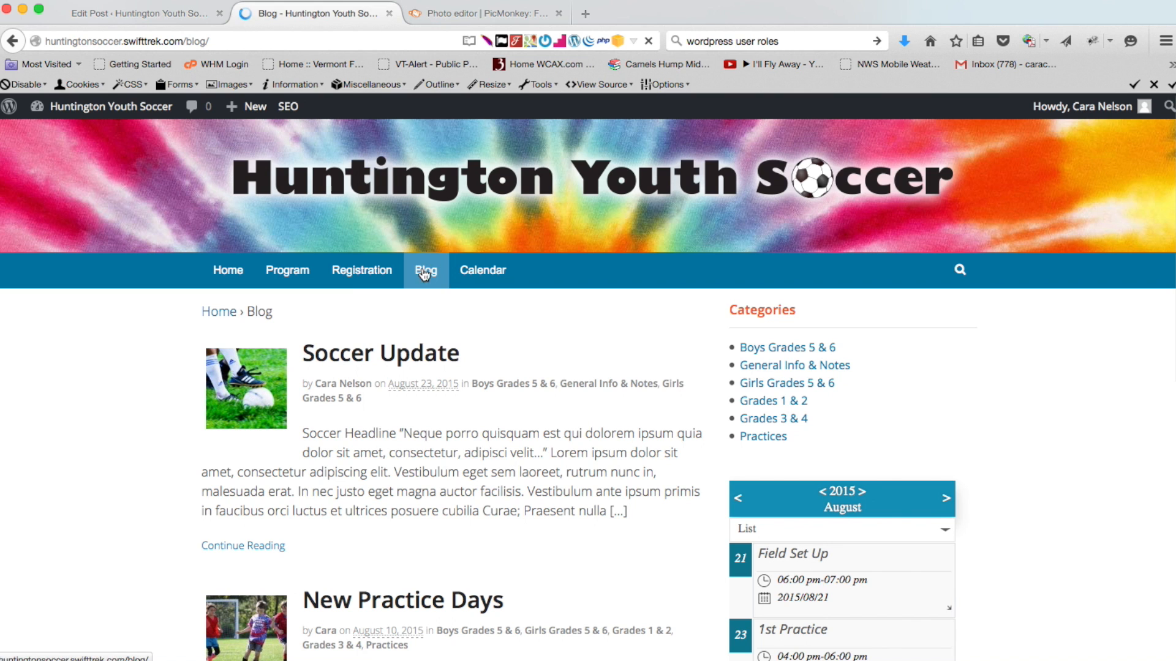
scroll(137, 337, down, 5)
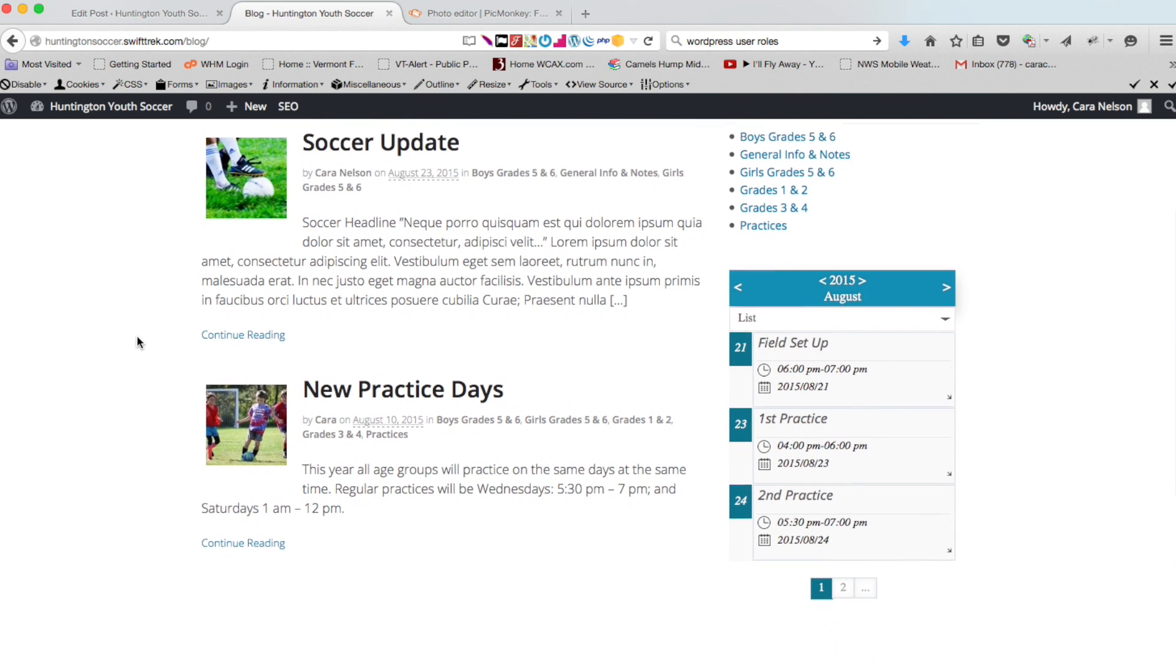
scroll(125, 290, down, 3)
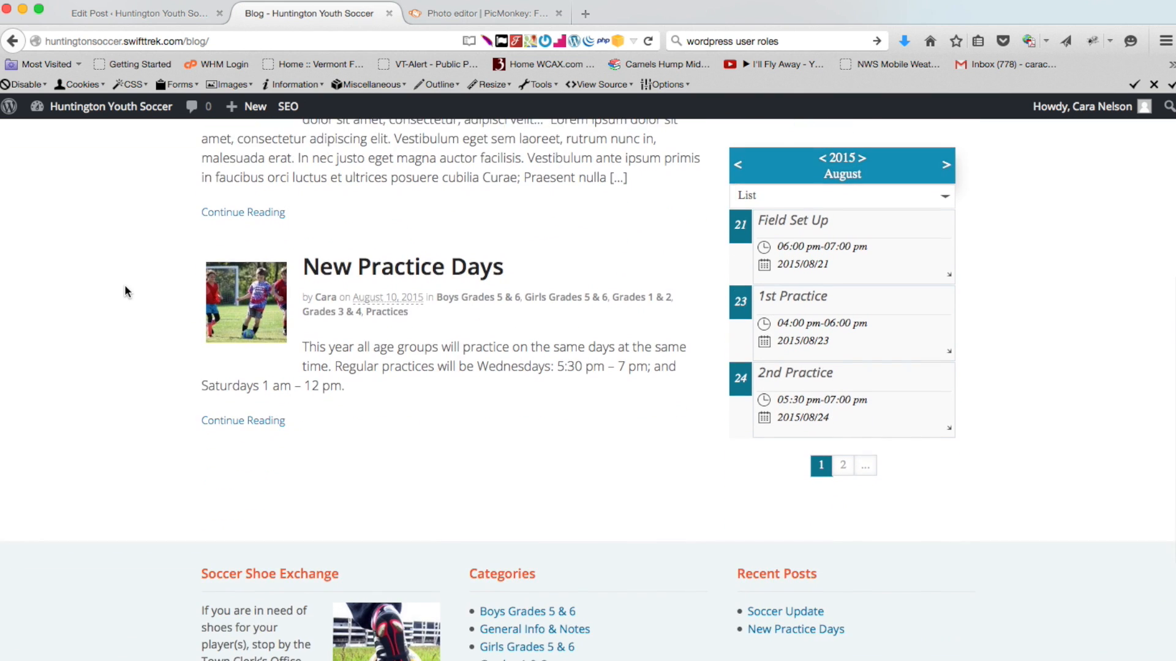
scroll(123, 284, up, 8)
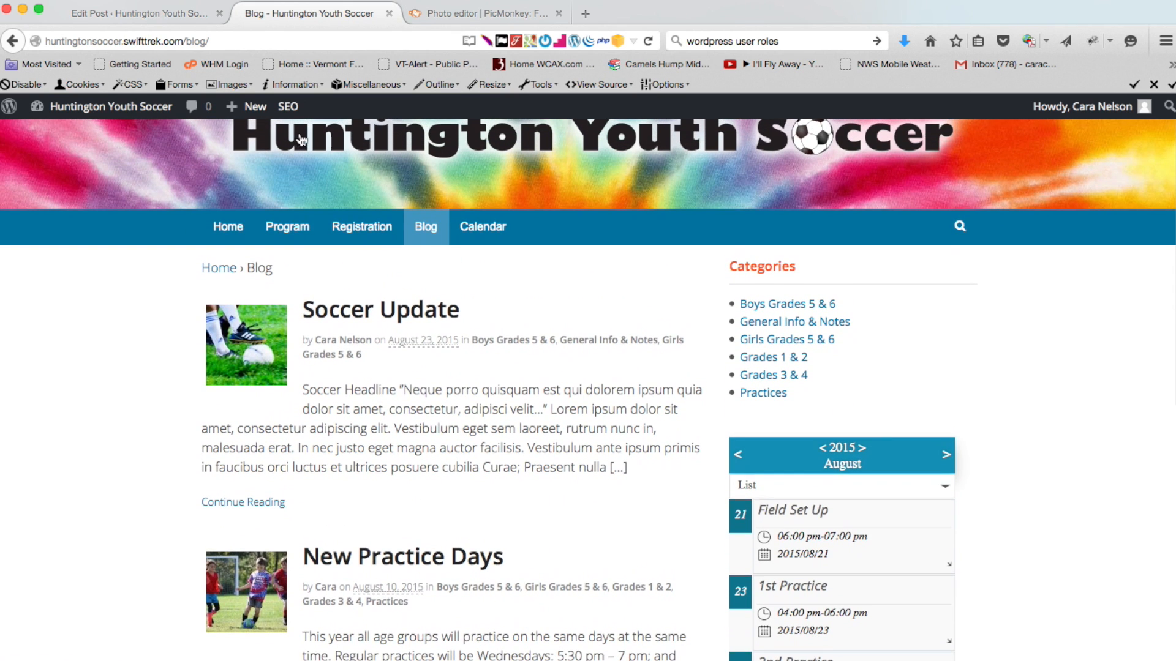
Go from the editor to All Posts and reopen Soccer Update for editing
click(169, 17)
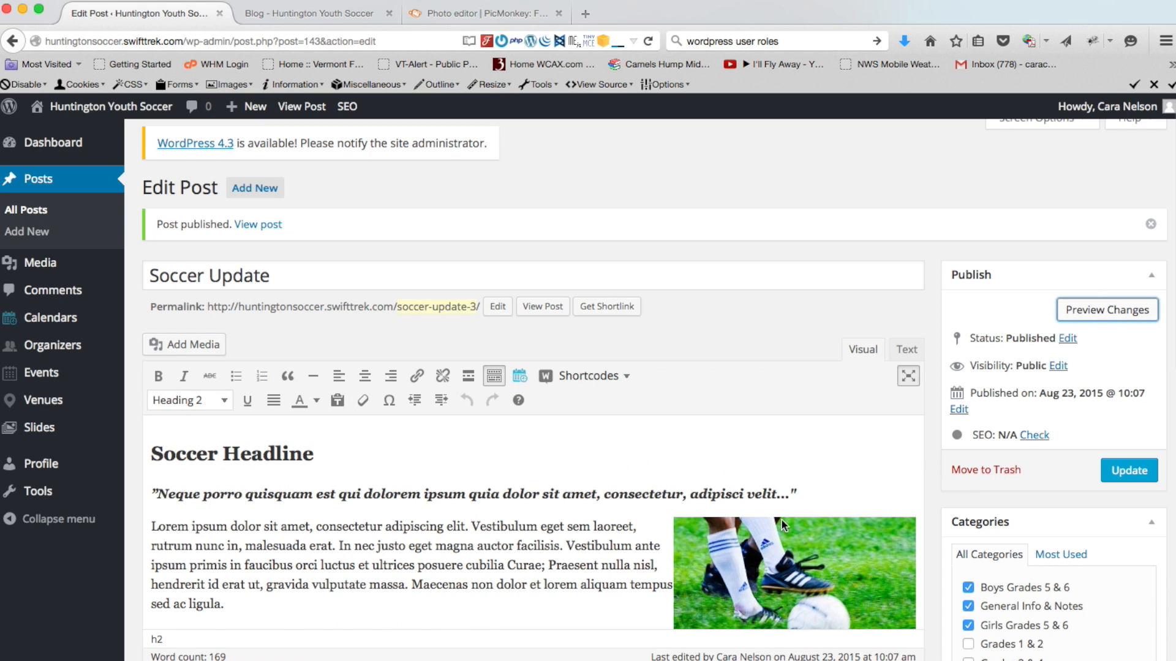
scroll(835, 438, down, 6)
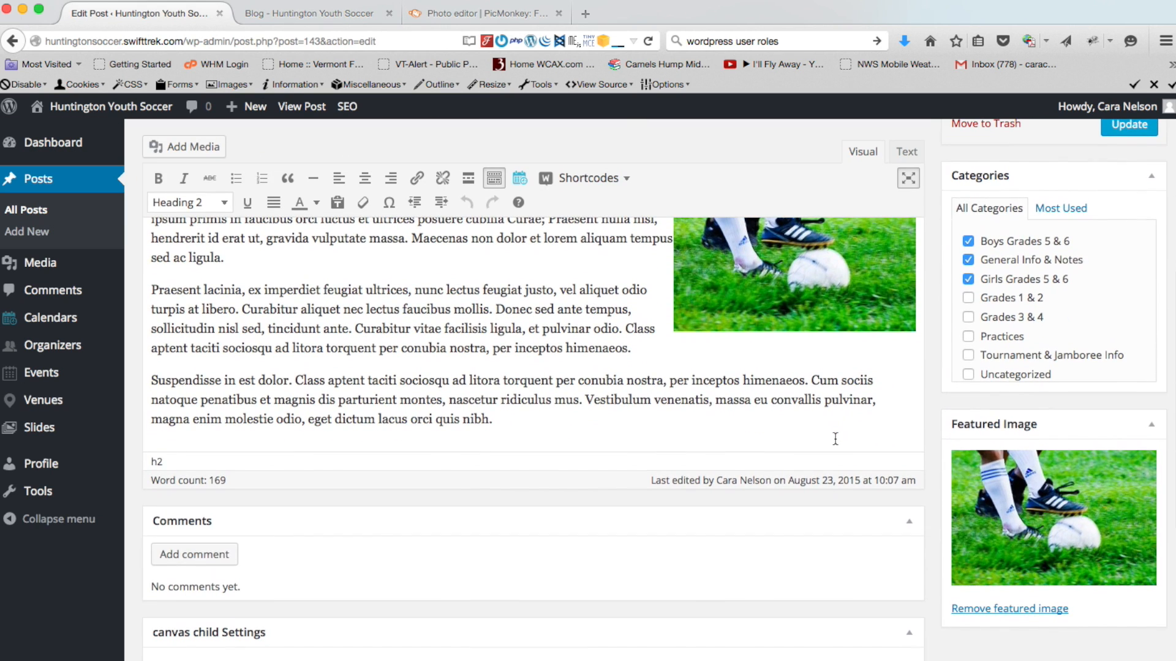
click(22, 212)
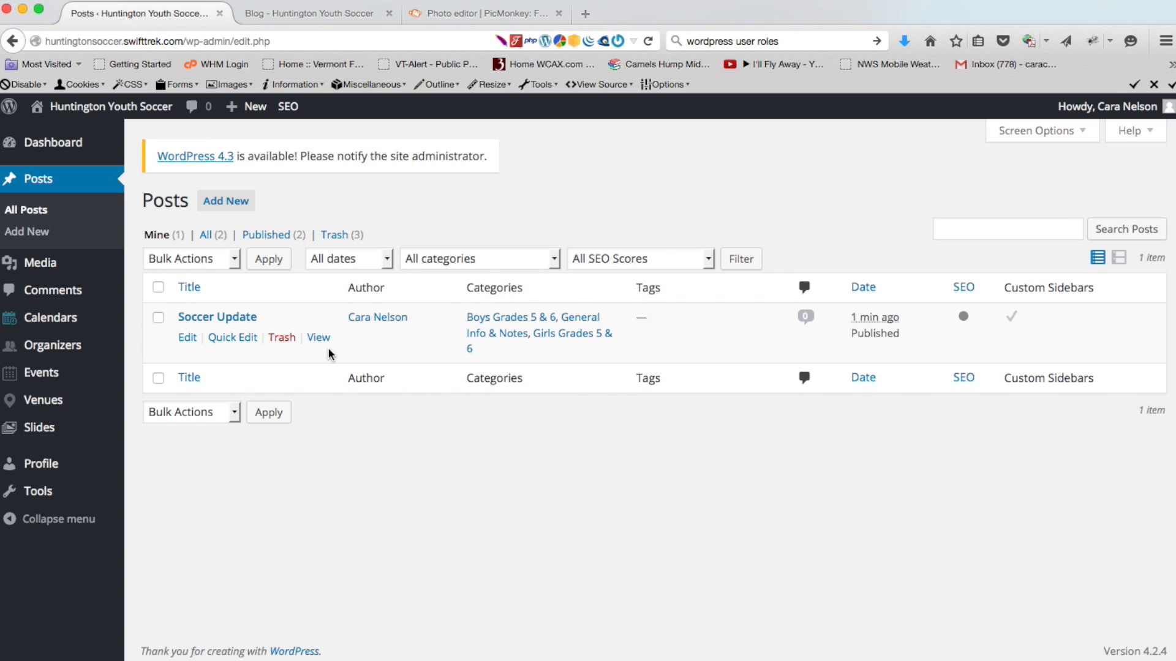
click(201, 319)
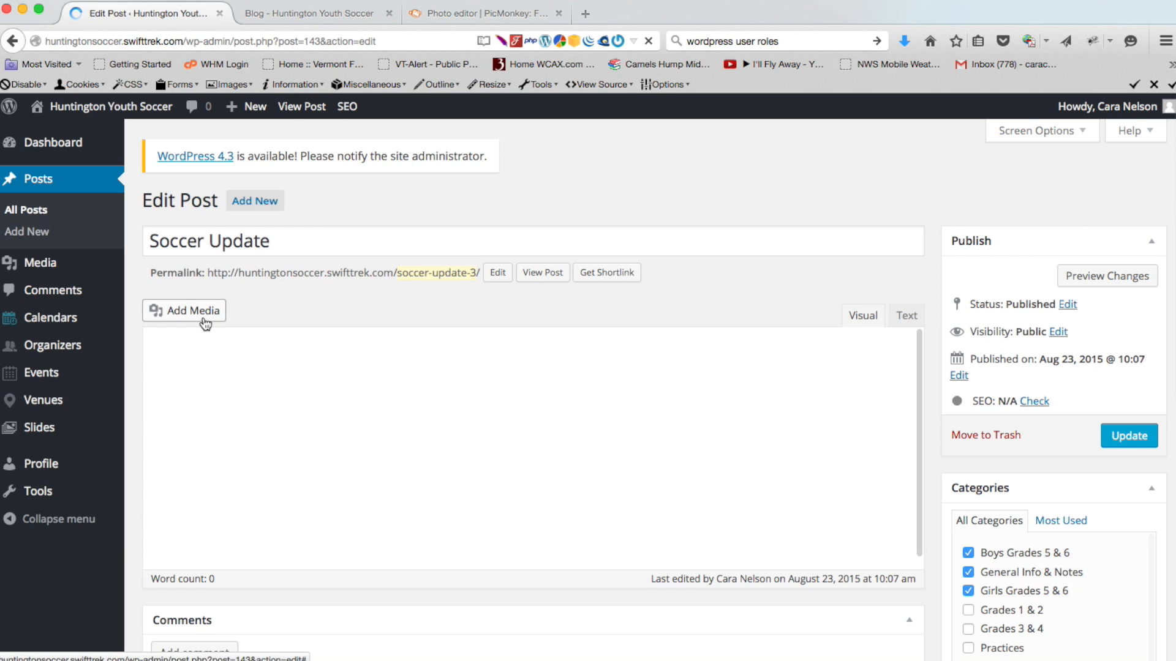
Delete the last paragraph's opening sentence, change the heading to 'Soccer Kids', and update
scroll(685, 474, down, 5)
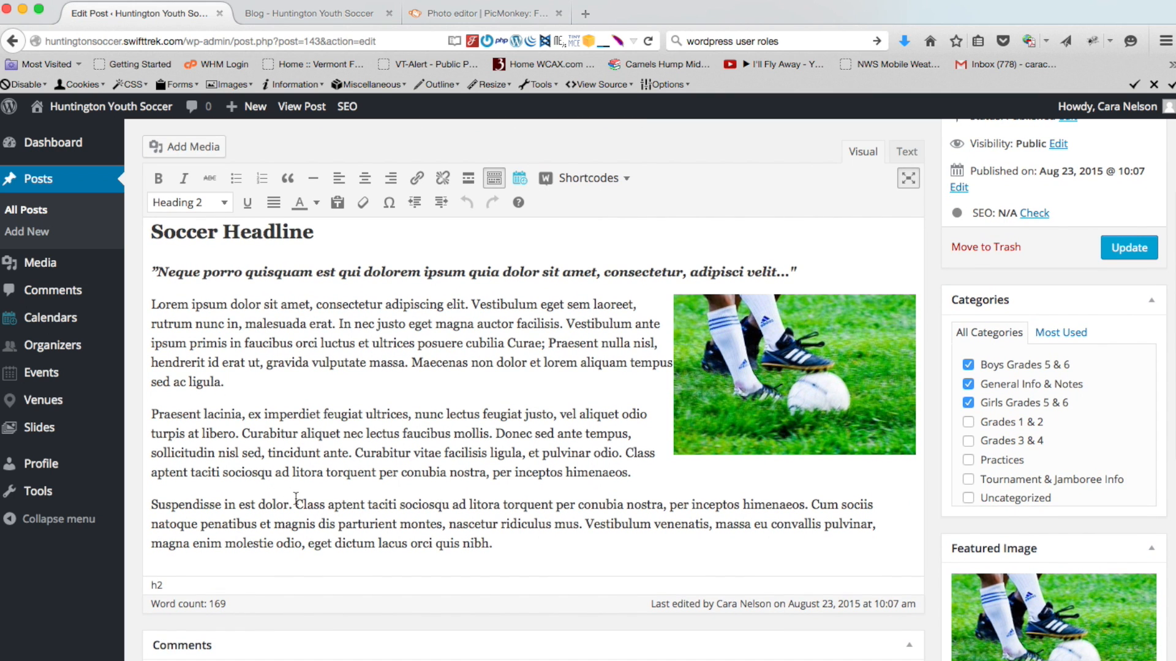
drag(297, 505, 119, 504)
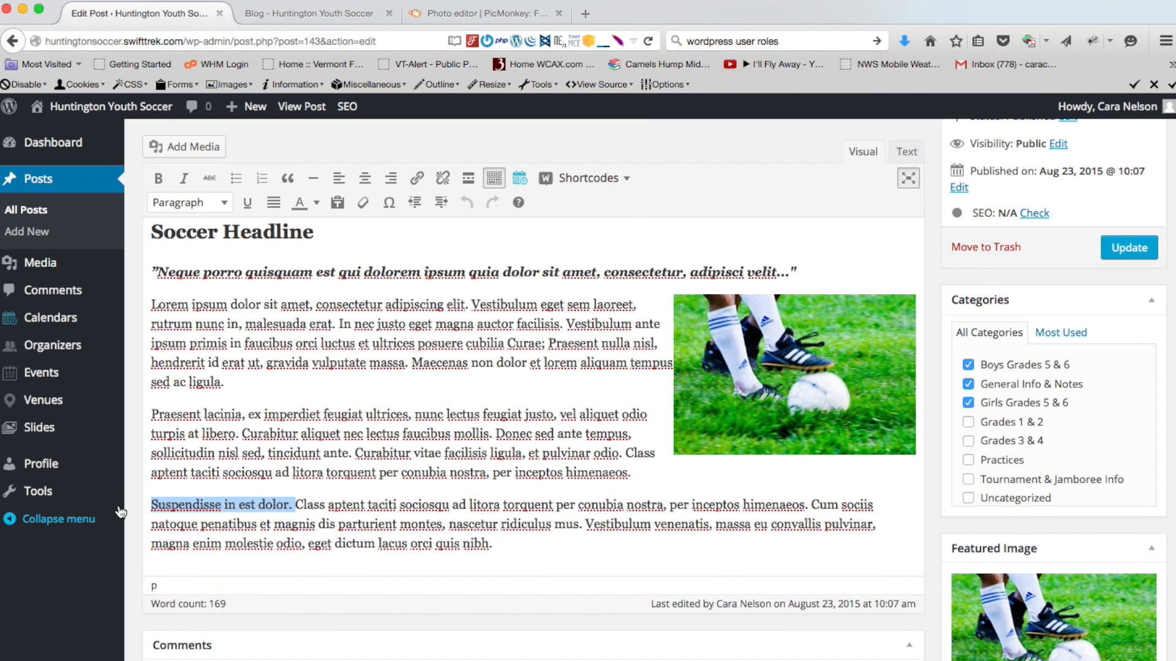
key(BackSpace)
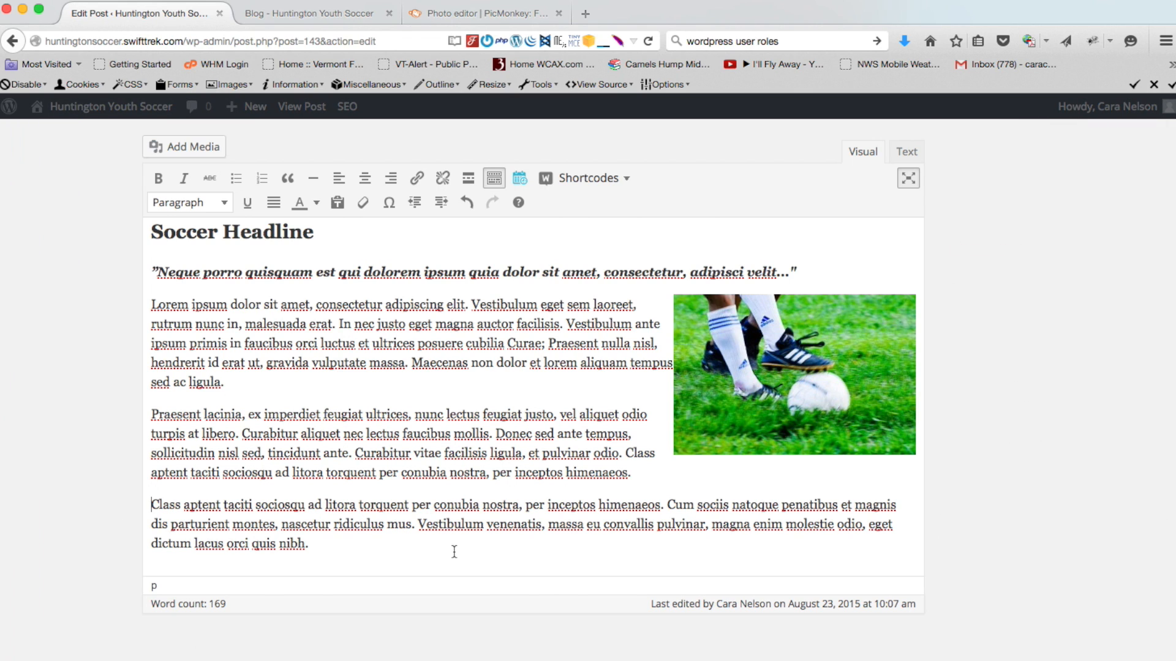
click(519, 272)
drag(333, 235, 221, 234)
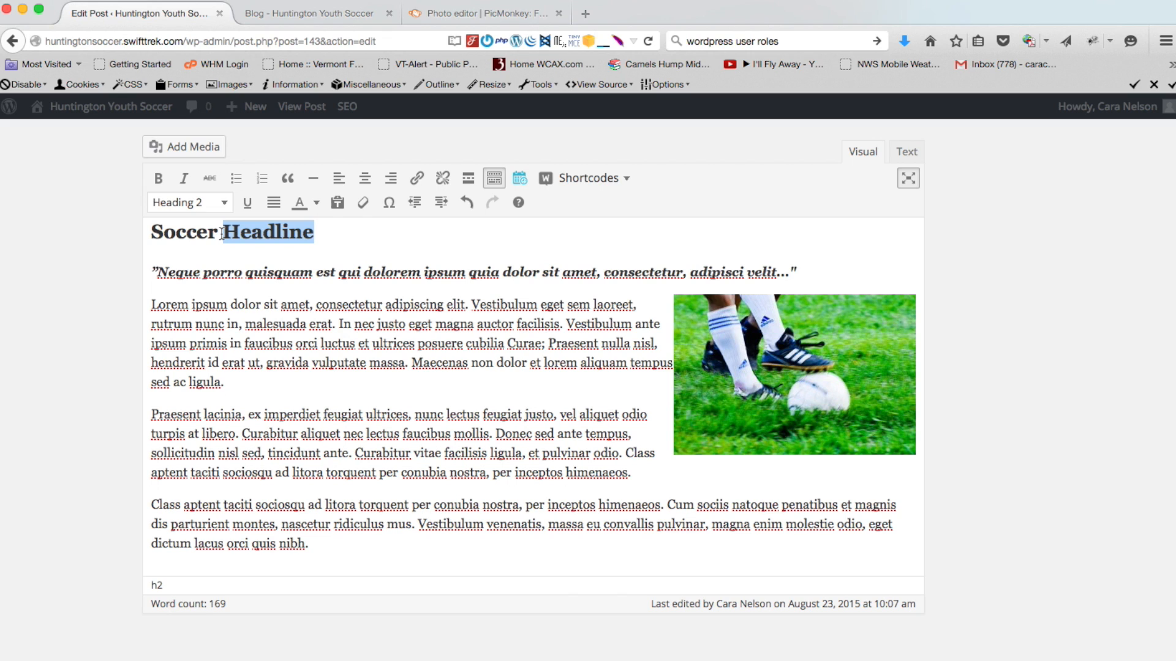
text(Kid)
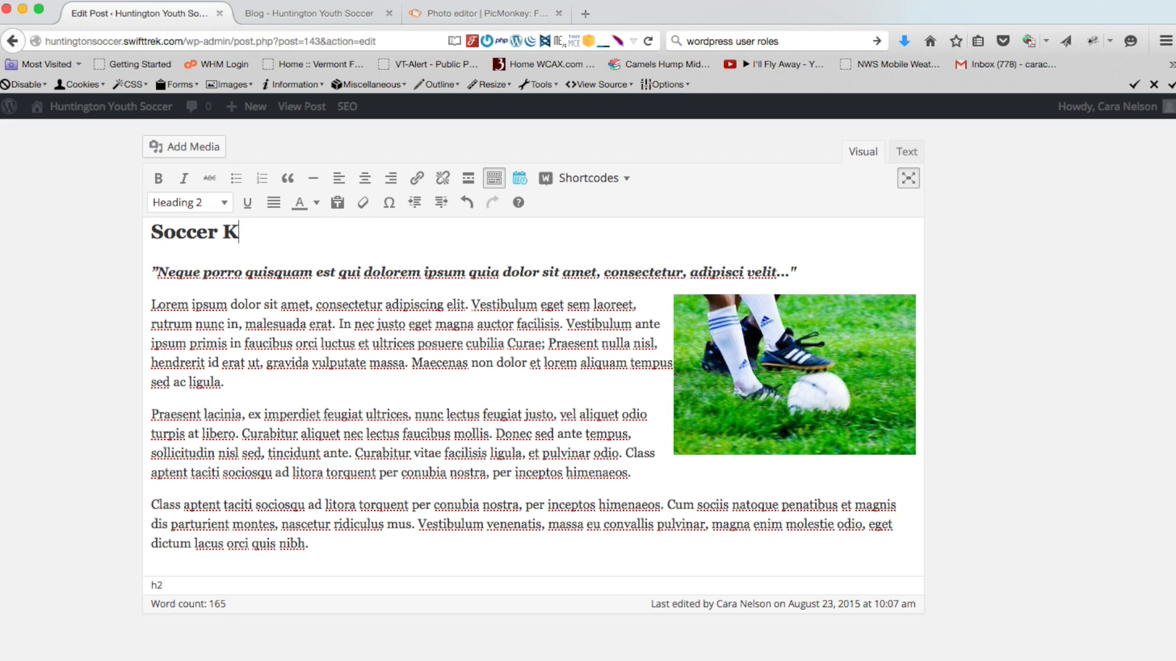
text(s)
click(362, 385)
click(908, 179)
click(1123, 245)
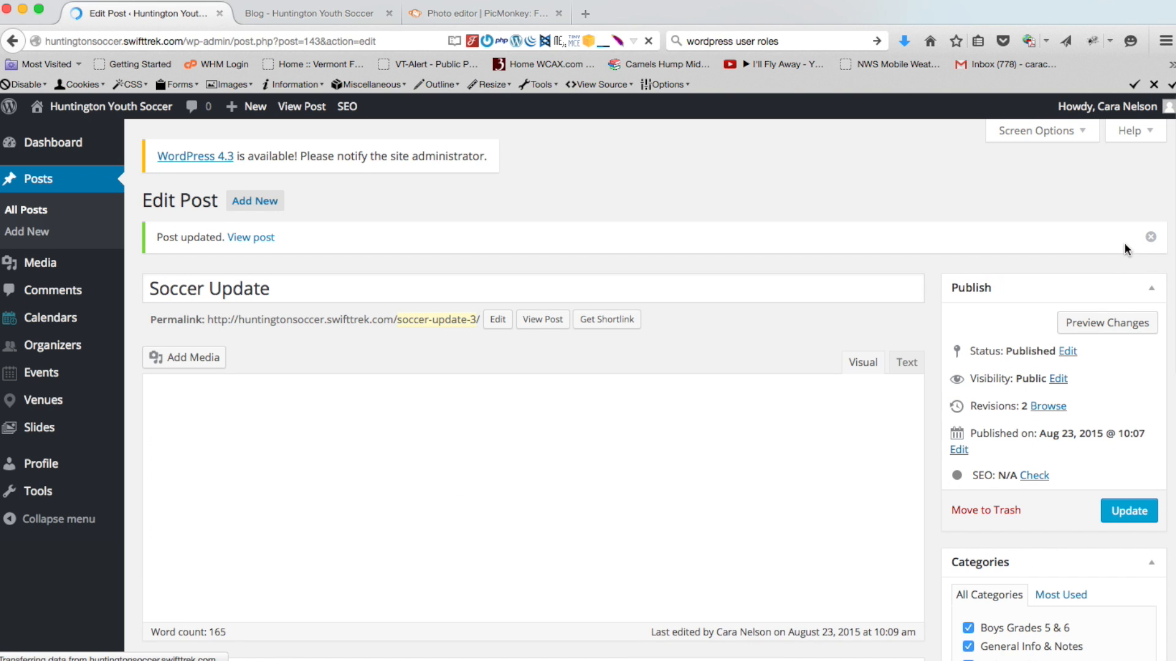
Left-align the soccer photo and update the post again
scroll(814, 368, down, 3)
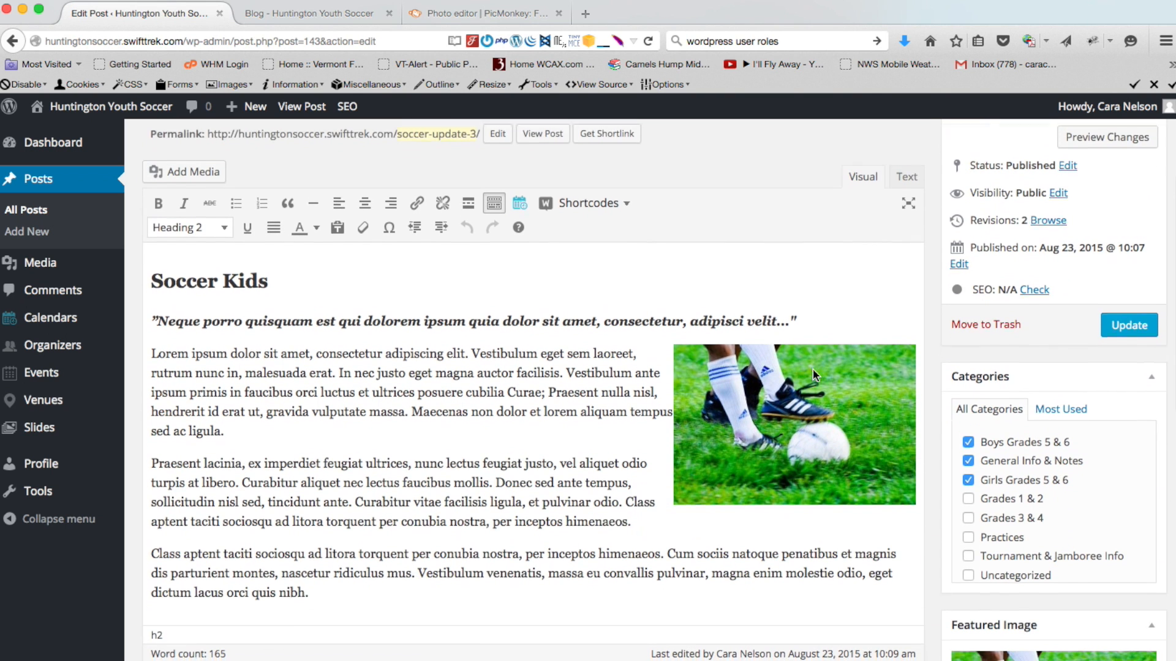
click(807, 377)
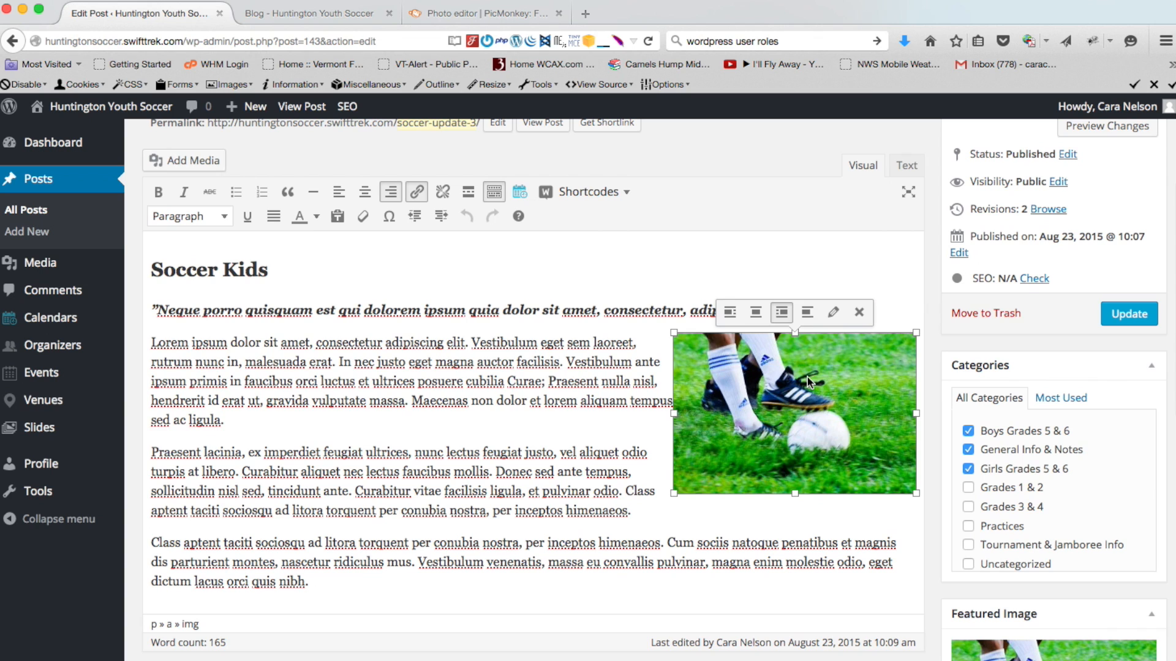
click(730, 313)
click(1112, 315)
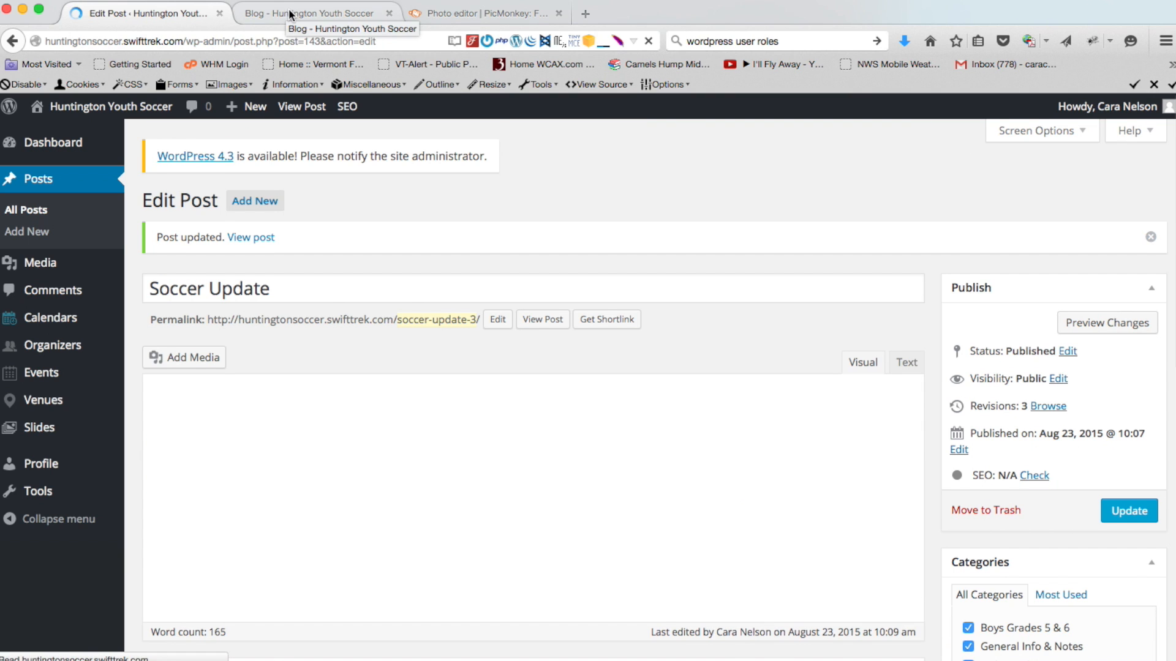
click(314, 12)
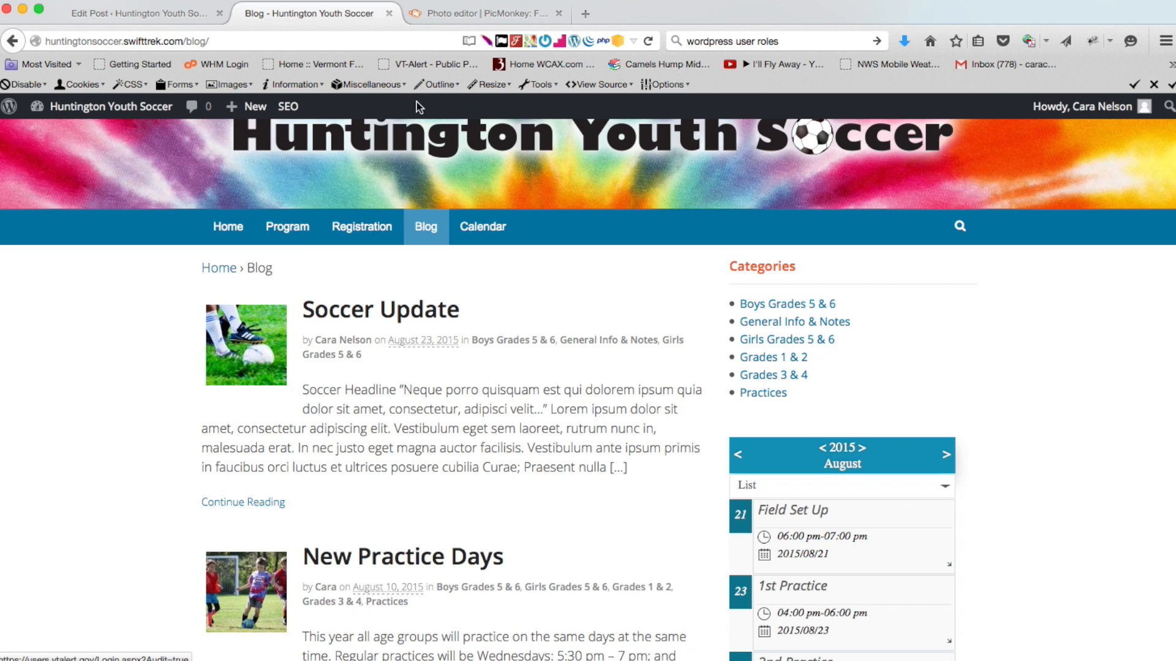
Reload the Blog page and open Soccer Update to check the Soccer Kids heading and left-aligned photo
click(648, 41)
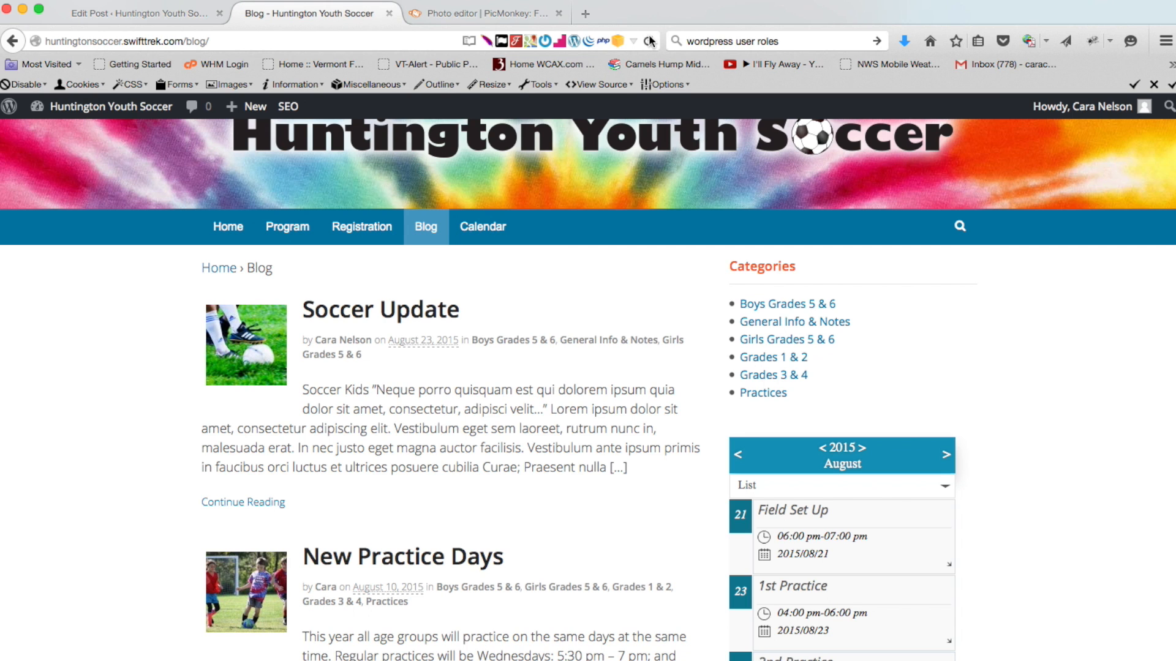
click(395, 313)
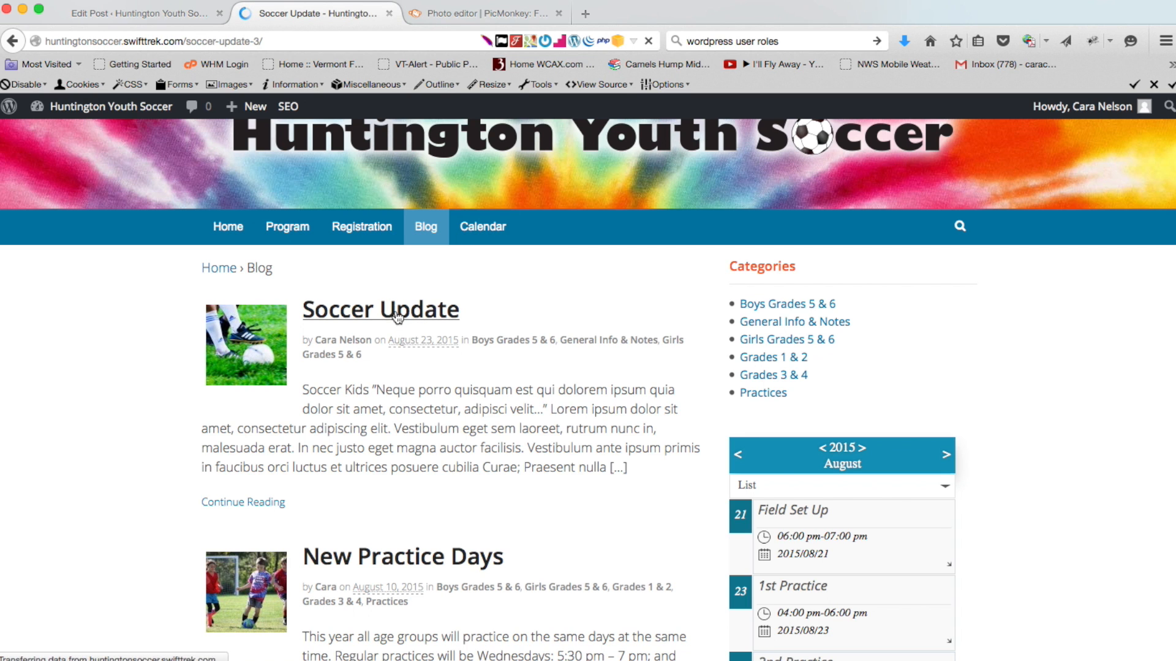
scroll(149, 456, down, 3)
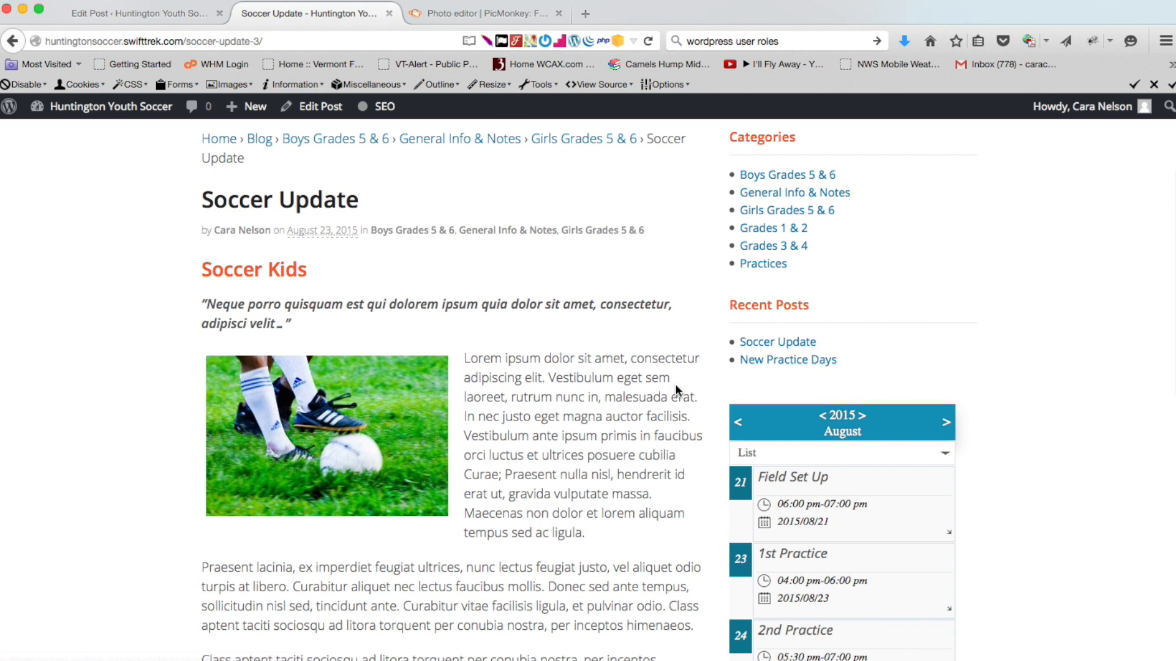
scroll(427, 586, down, 3)
scroll(427, 586, up, 6)
scroll(426, 585, up, 2)
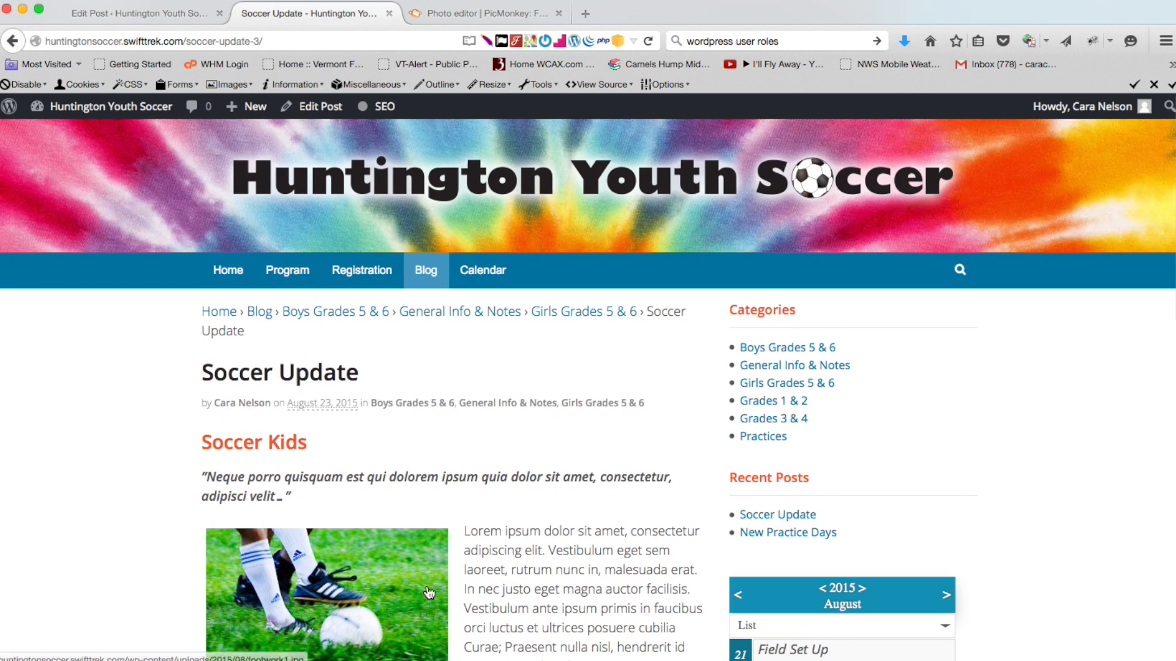
click(170, 12)
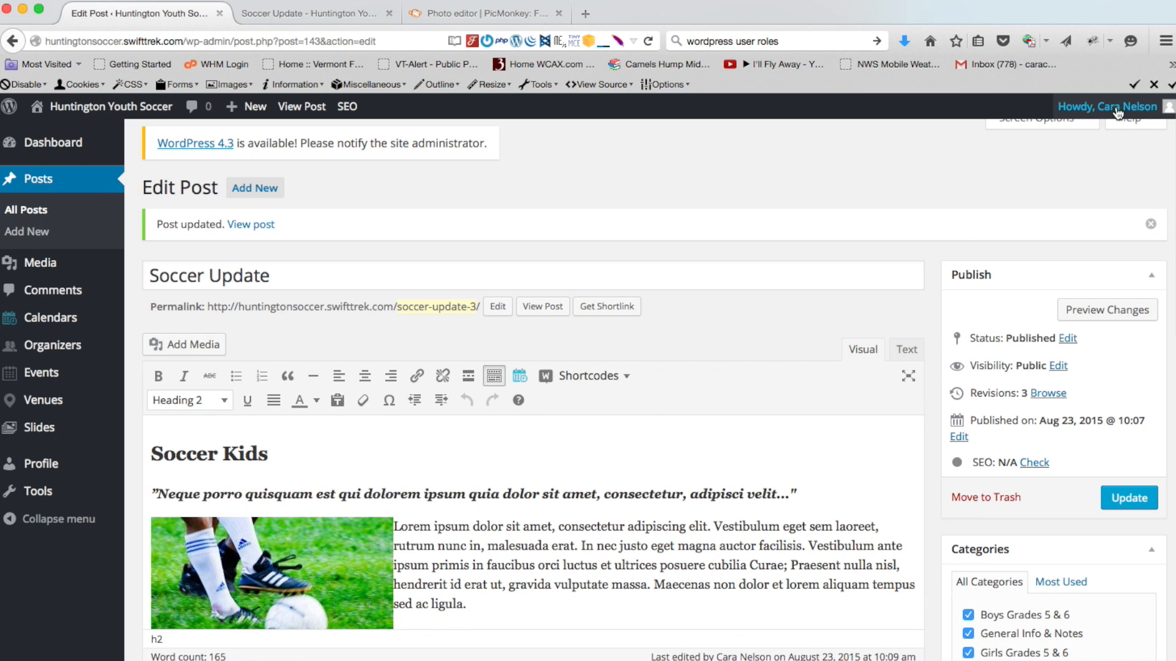
Log out of WordPress from the account menu in the admin bar
mouse_move(1122, 109)
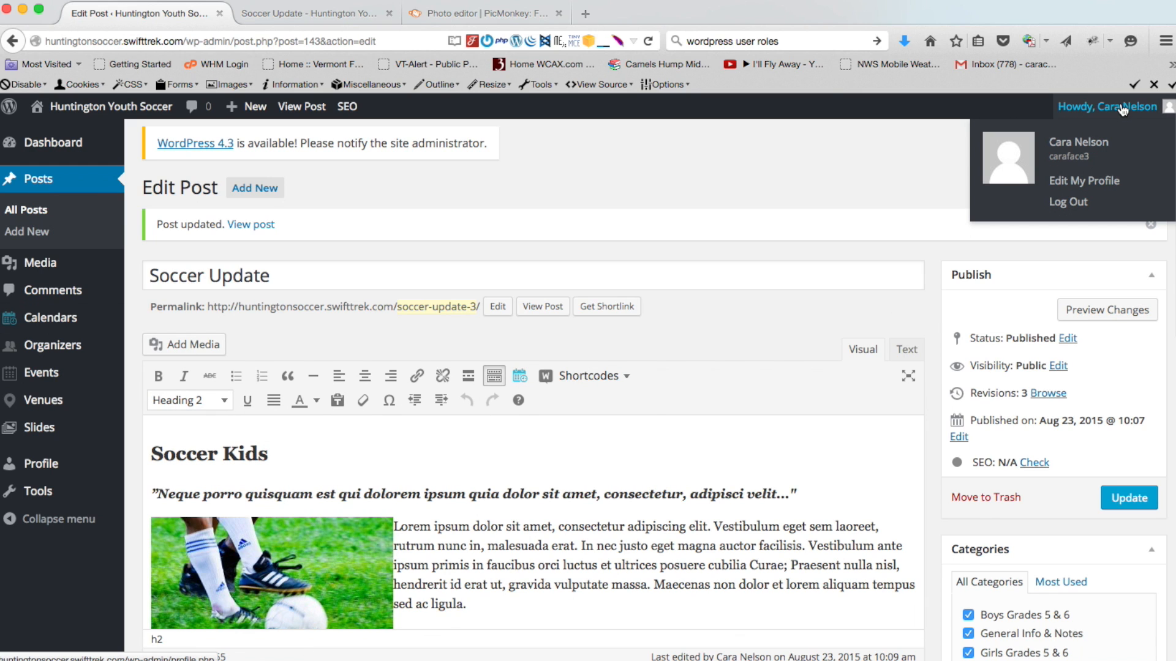
click(1078, 205)
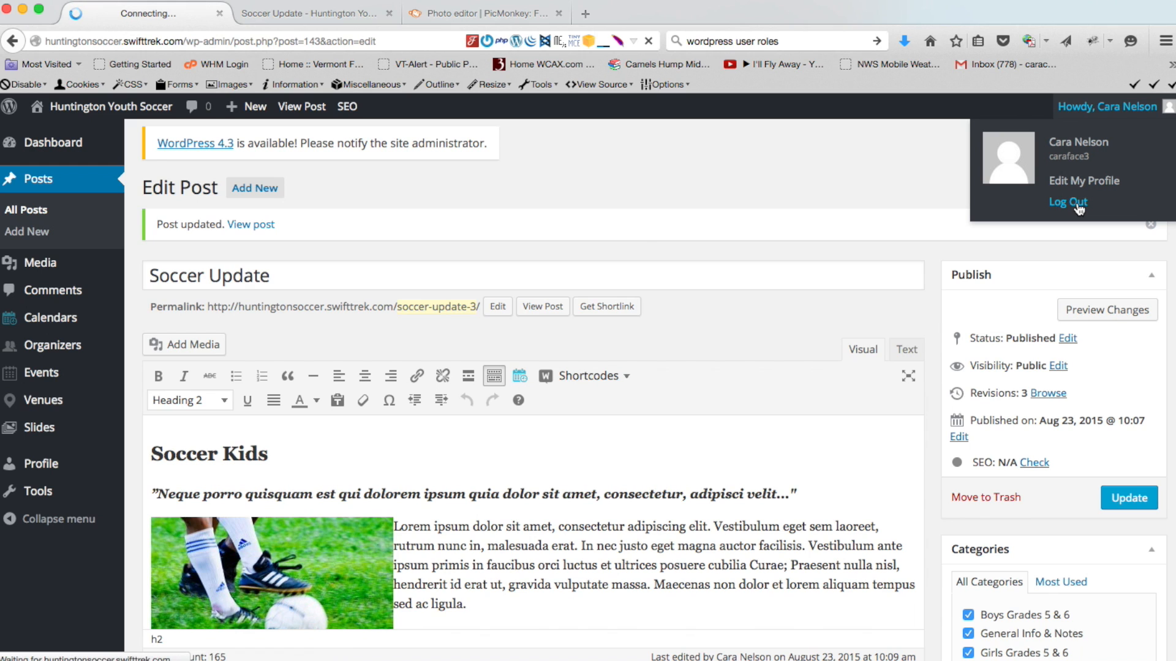